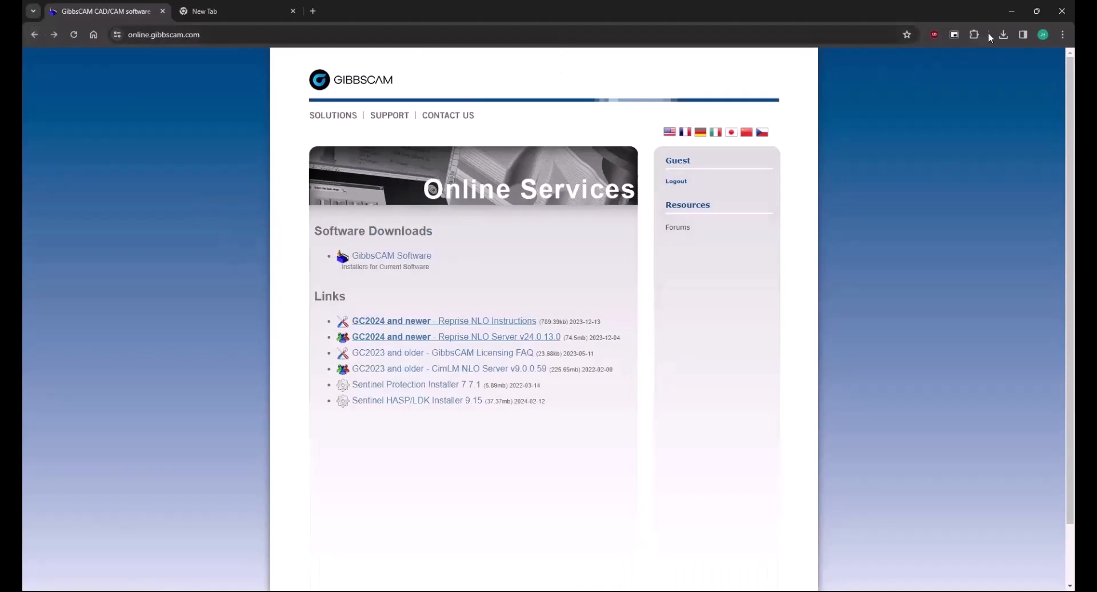
Minimize the browser so the downloaded NLO Server installer on the desktop is visible.
{"action": "left_click", "coordinate": [1012, 11]}
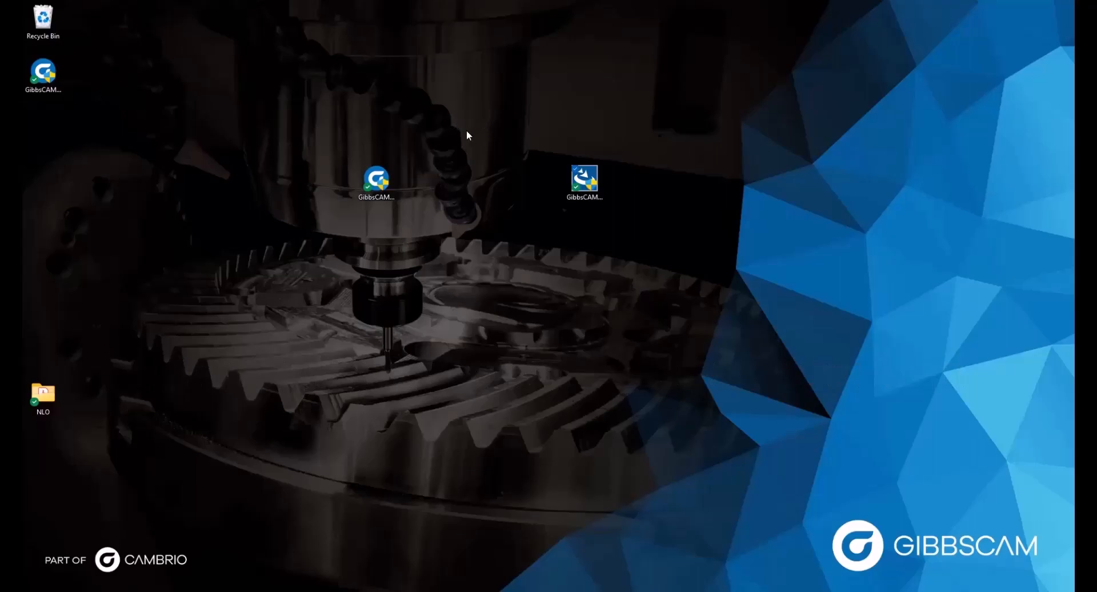
Run the NLO Server installer as administrator with English (United States) as the setup language.
{"action": "right_click", "coordinate": [592, 182]}
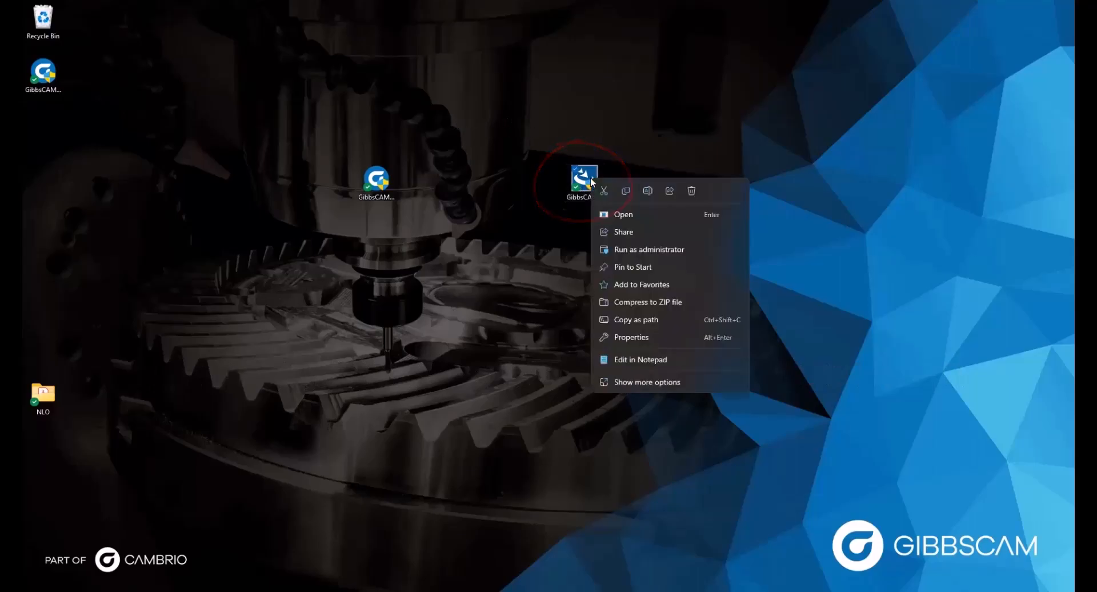
{"action": "left_click", "coordinate": [642, 251]}
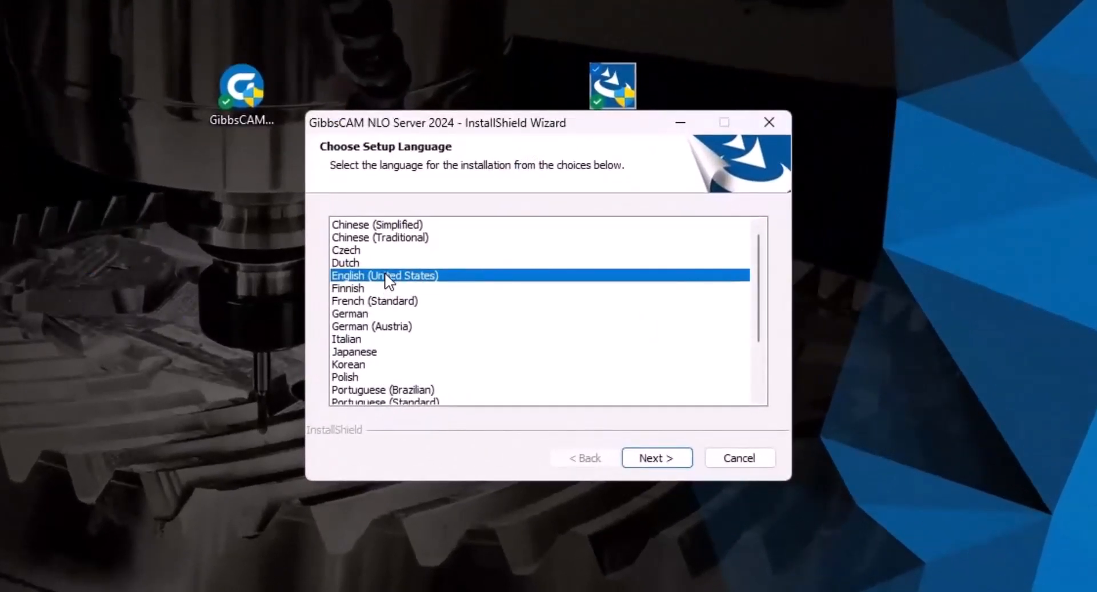
{"action": "left_click", "coordinate": [649, 459]}
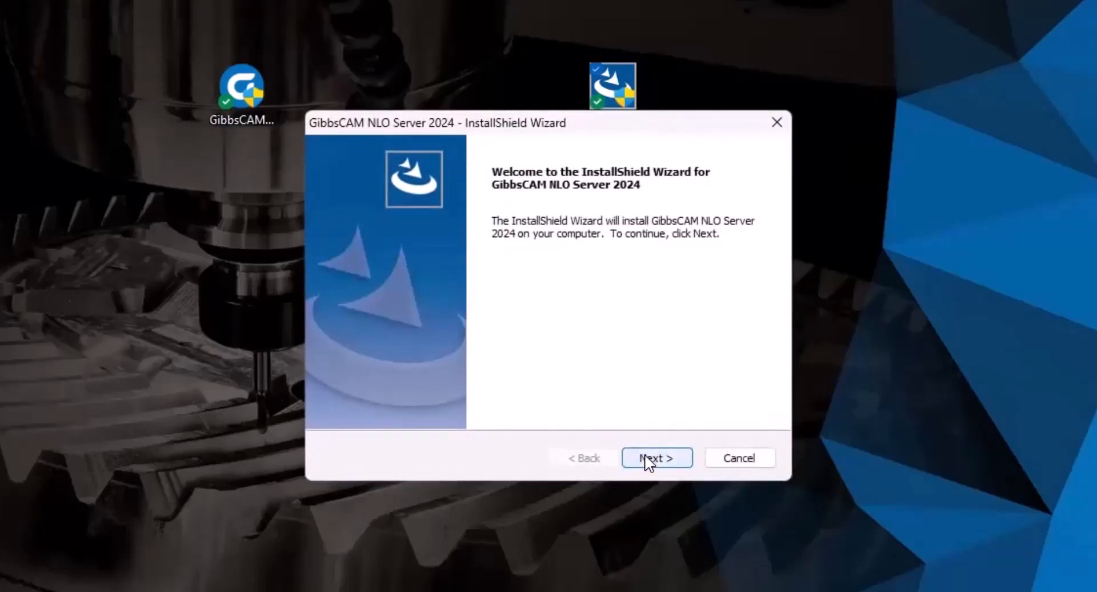
Accept the licence, keep the default C:\Program Files\GibbsCAM folder, install, and finish the wizard.
{"action": "left_click", "coordinate": [651, 459]}
{"action": "left_click", "coordinate": [385, 384]}
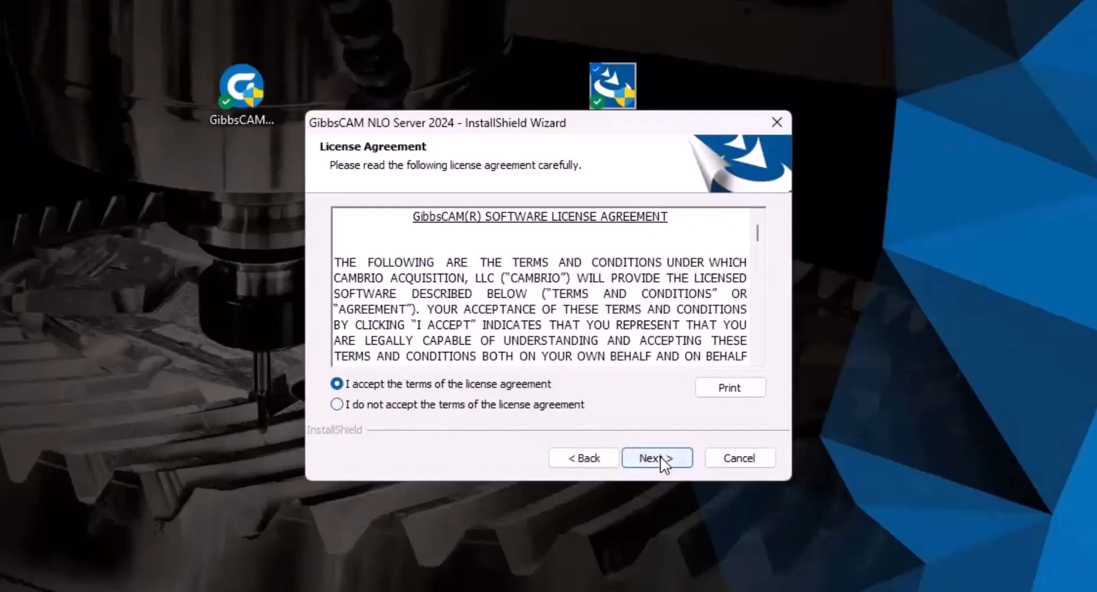
{"action": "left_click", "coordinate": [660, 457]}
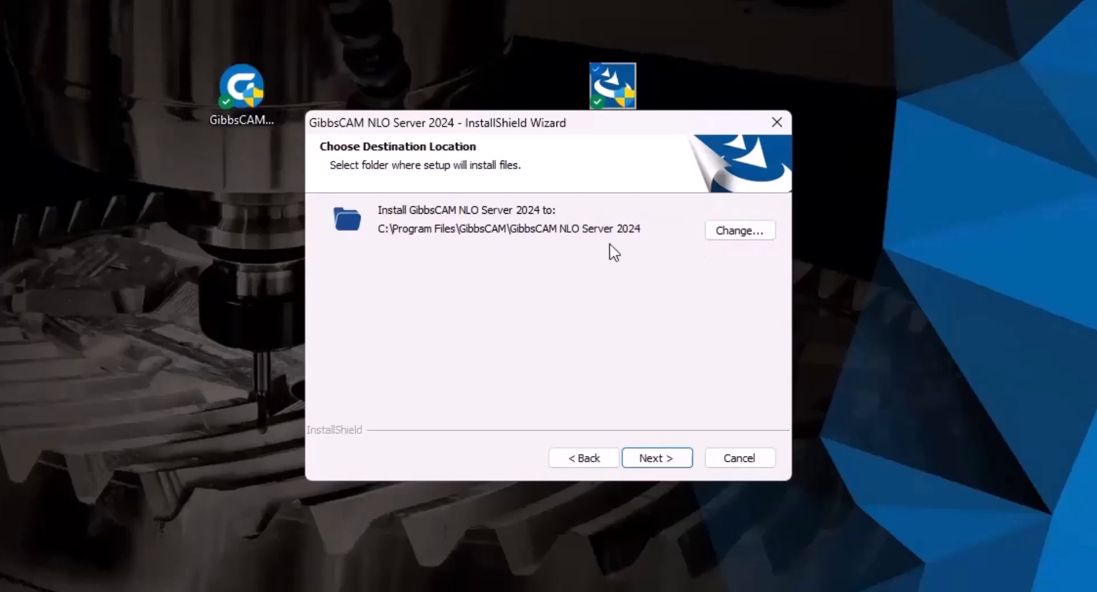
{"action": "left_click", "coordinate": [654, 460]}
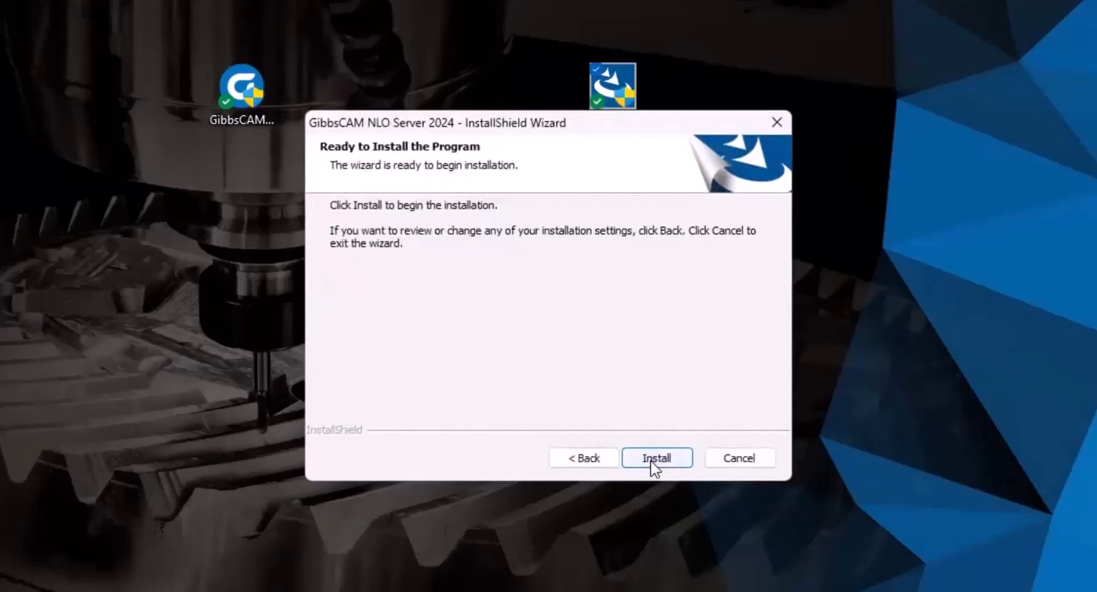
{"action": "left_click", "coordinate": [657, 458]}
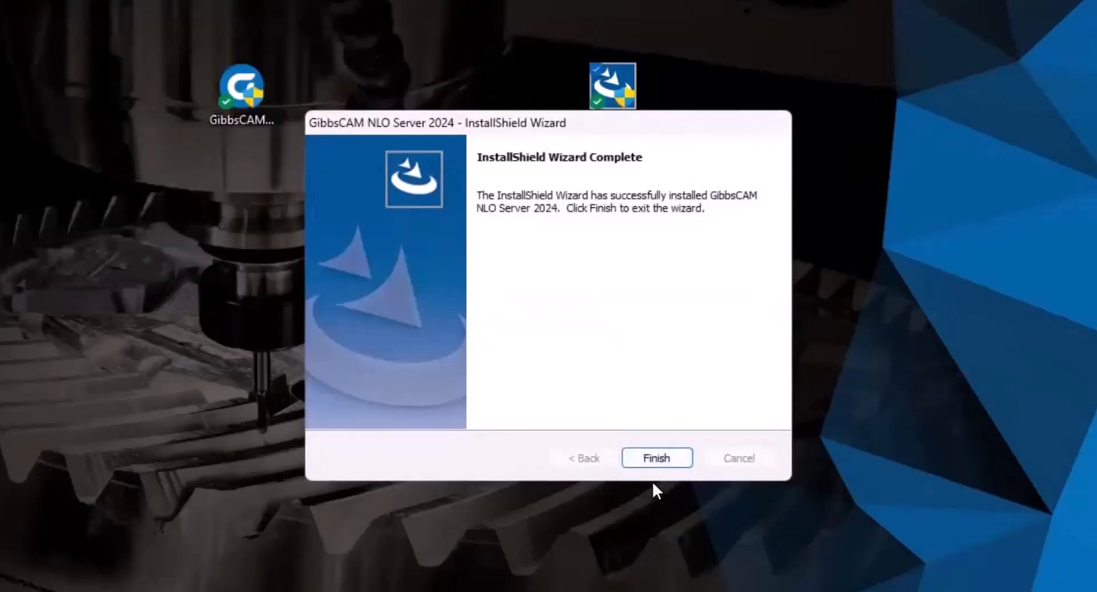
{"action": "left_click", "coordinate": [658, 459]}
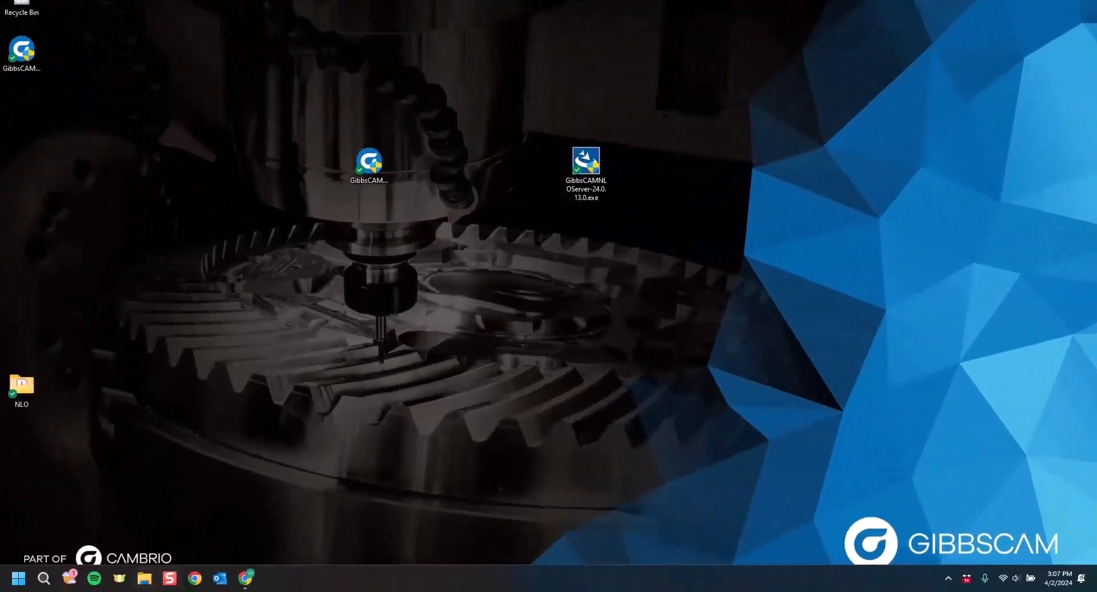
Browse C: > Program Files > GibbsCAM > GibbsCAM NLO Server 2024 and right-click RegistrationTool.exe.
{"action": "key", "text": "super+e"}
{"action": "scroll", "coordinate": [327, 272], "scroll_direction": "down", "scroll_amount": 4}
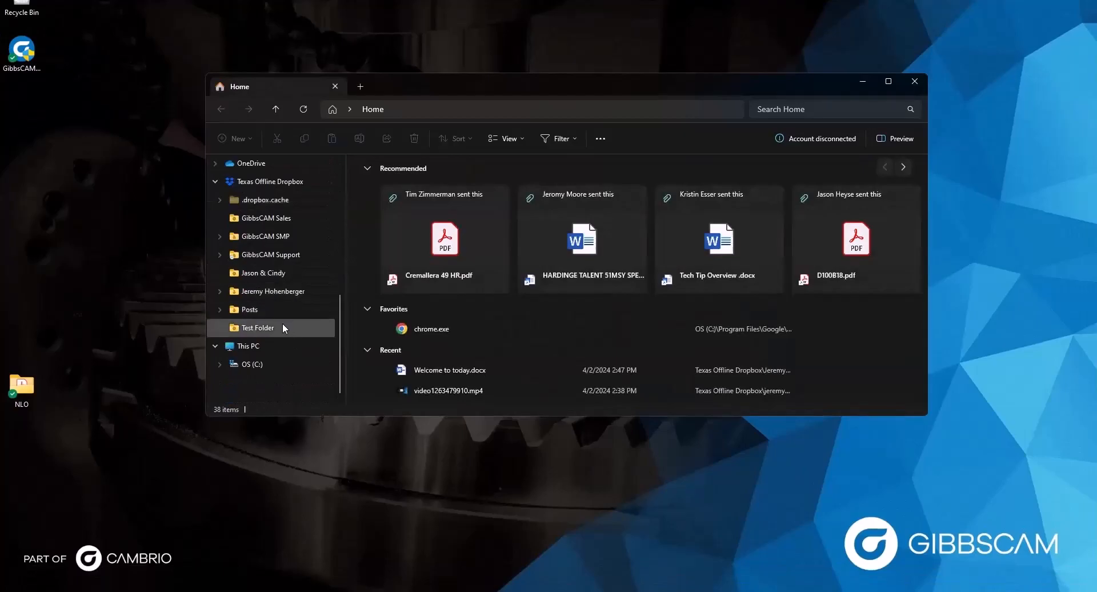
{"action": "left_click", "coordinate": [258, 366]}
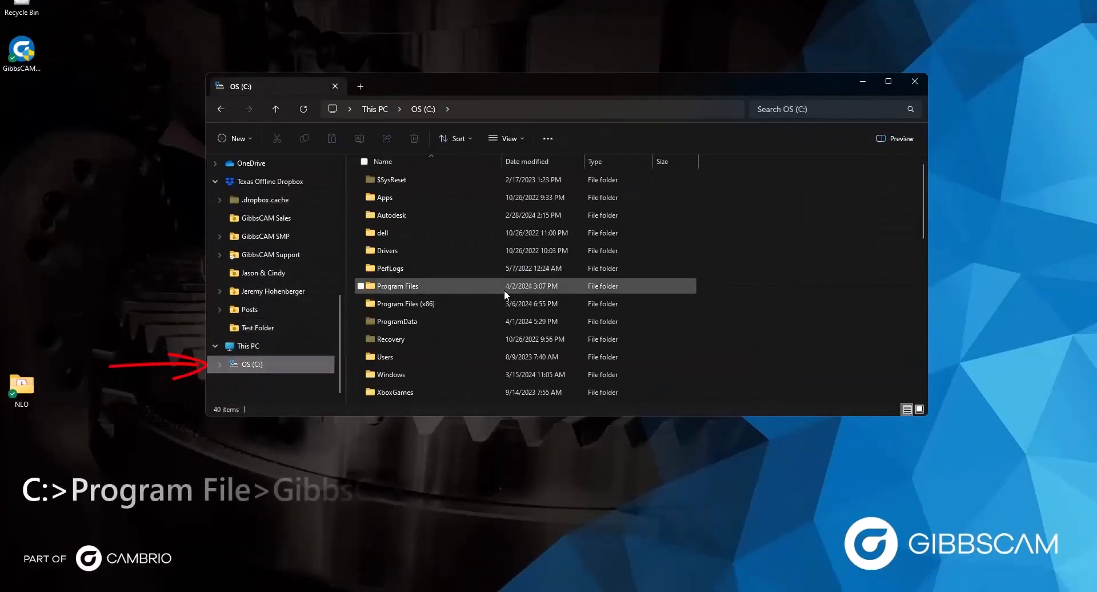
{"action": "double_click", "coordinate": [404, 287]}
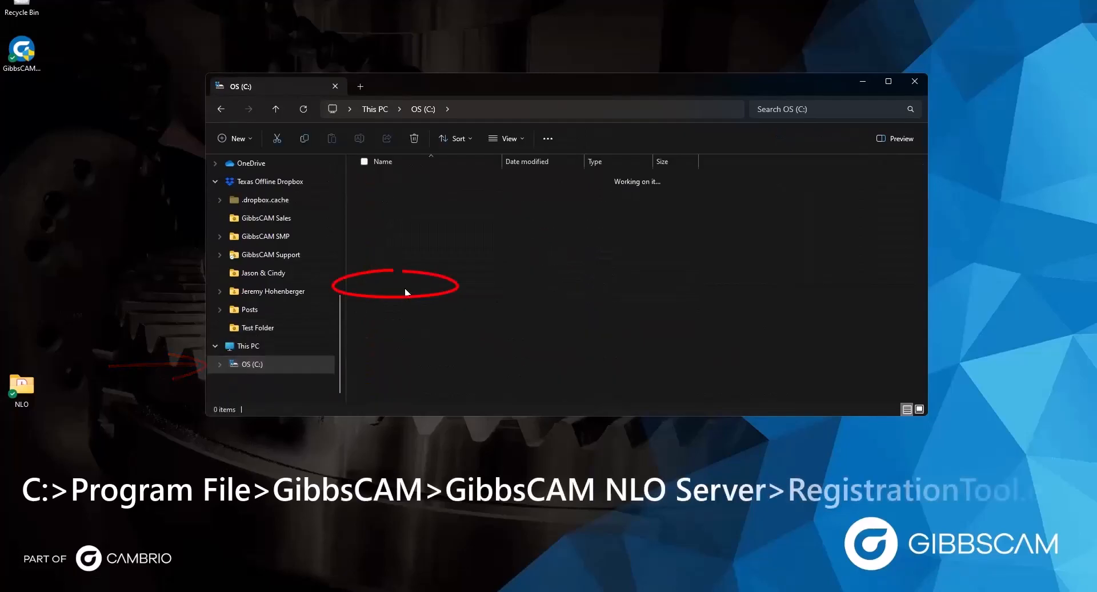
{"action": "scroll", "coordinate": [402, 355], "scroll_direction": "down", "scroll_amount": 2}
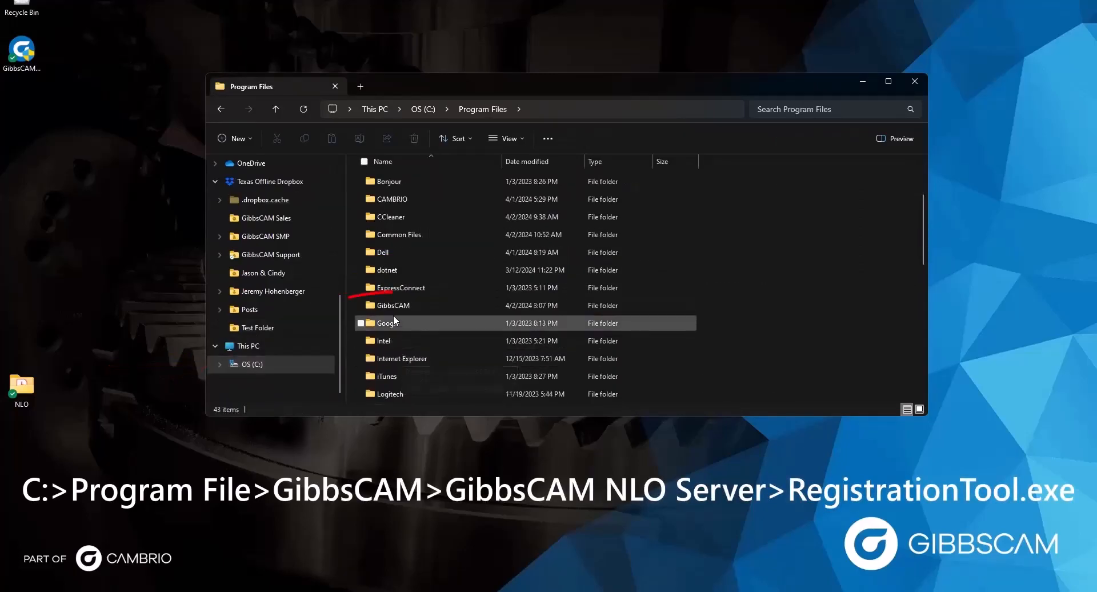
{"action": "double_click", "coordinate": [396, 304]}
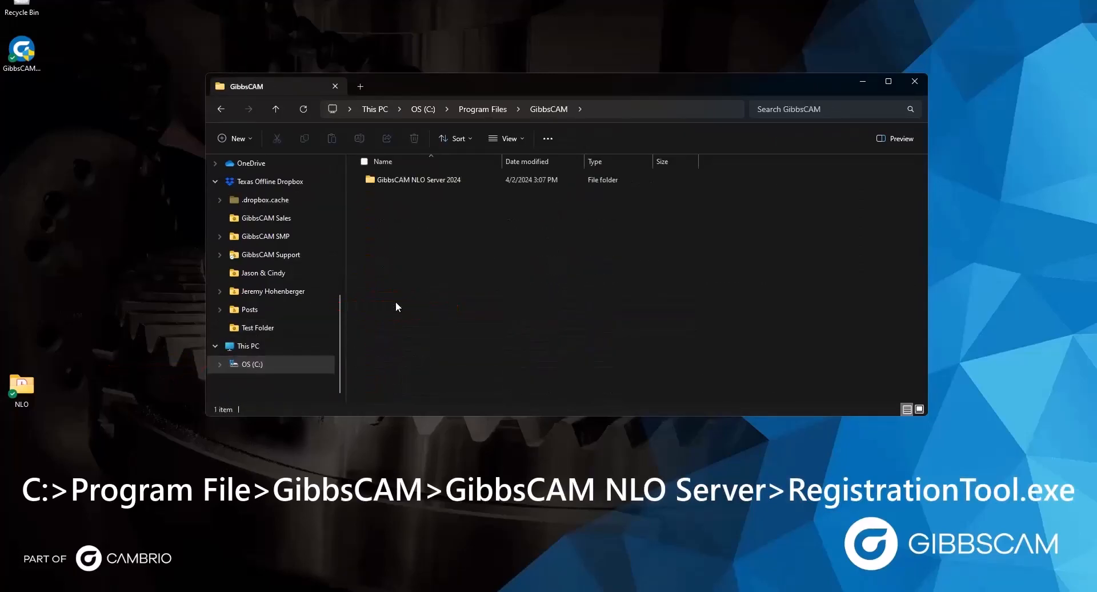
{"action": "double_click", "coordinate": [397, 179]}
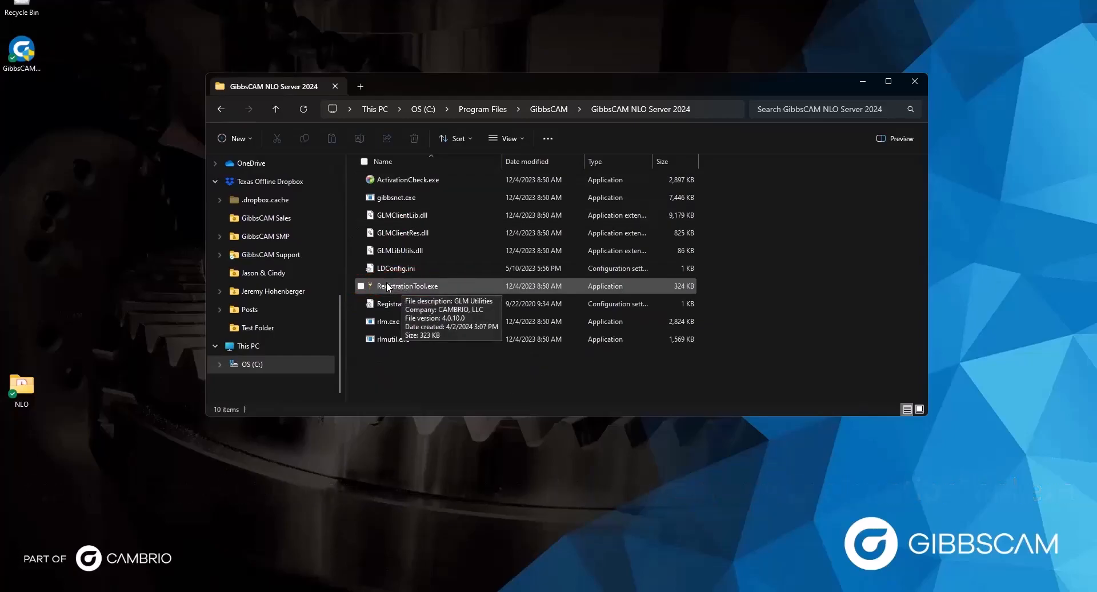
{"action": "right_click", "coordinate": [386, 282]}
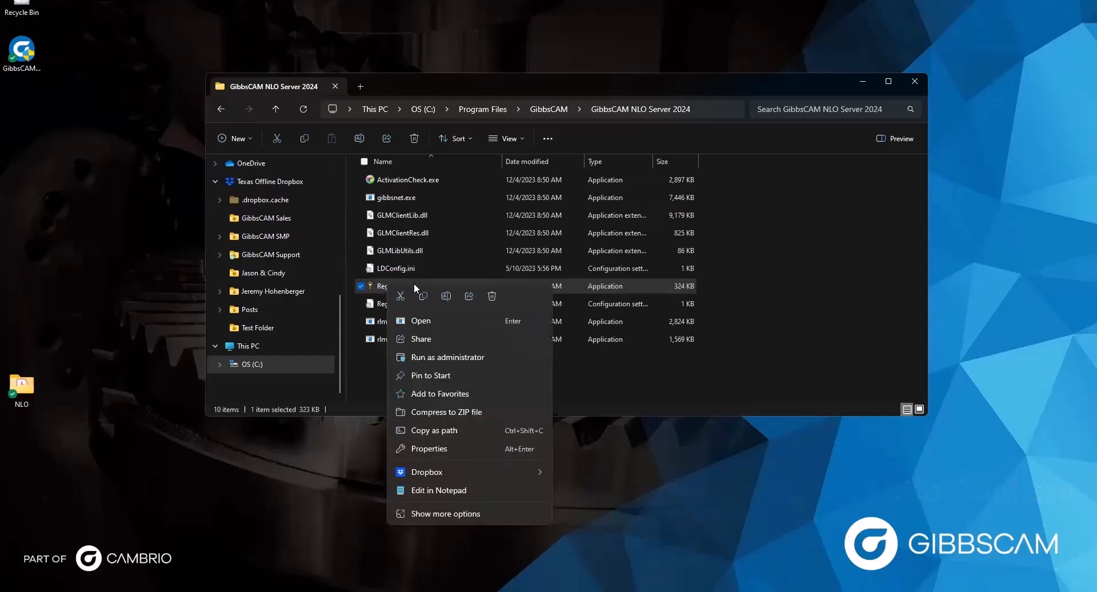
Run RegistrationTool.exe as administrator to open GibbsCAM Licensing Utility 4.0.10.
{"action": "left_click", "coordinate": [461, 358]}
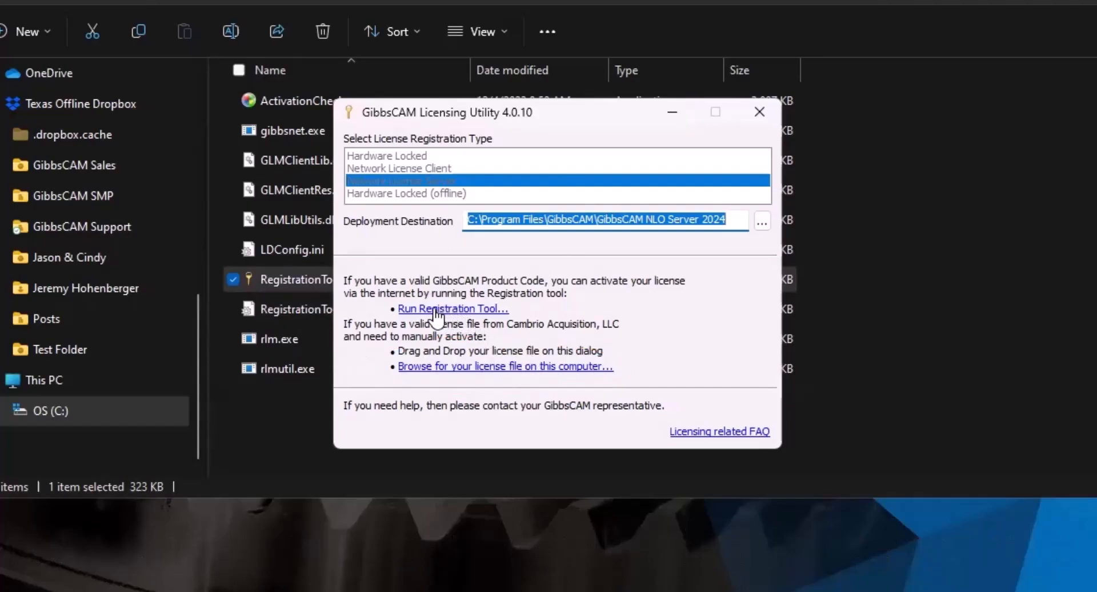
Register the validated product code over the internet, confirm the licence deployment, and restart RLM.
{"action": "left_click", "coordinate": [479, 309]}
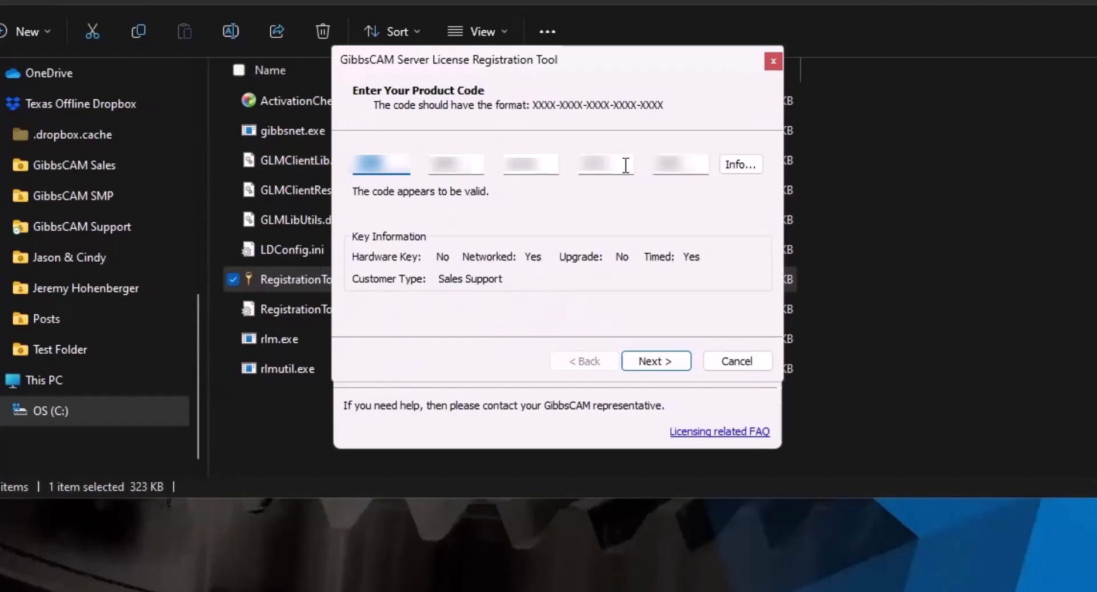
{"action": "left_click", "coordinate": [663, 361]}
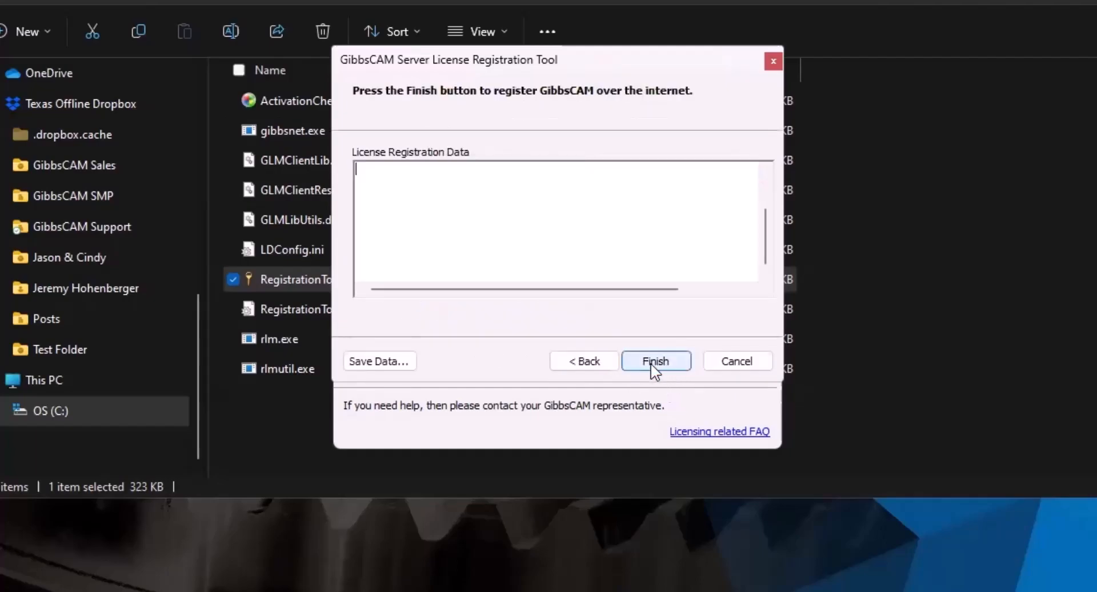
{"action": "left_click", "coordinate": [657, 362]}
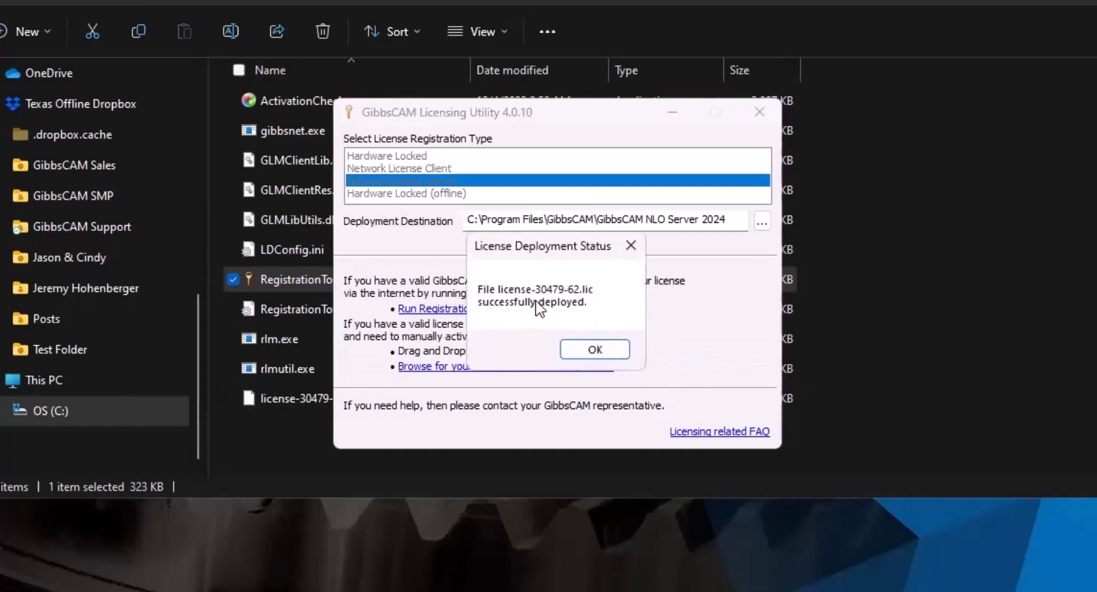
{"action": "left_click", "coordinate": [589, 351]}
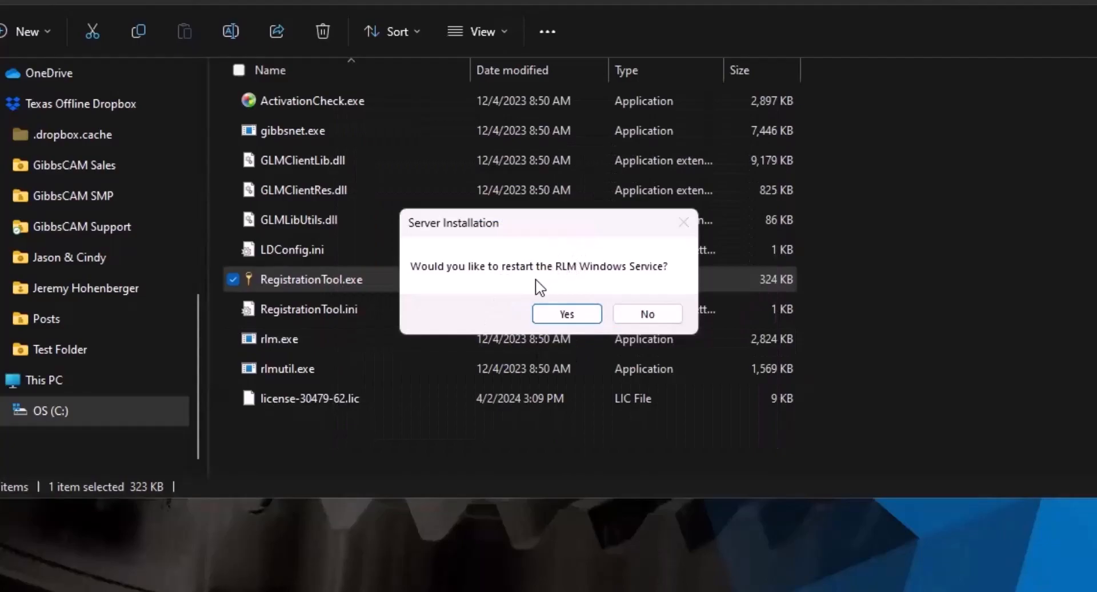
{"action": "left_click", "coordinate": [566, 314]}
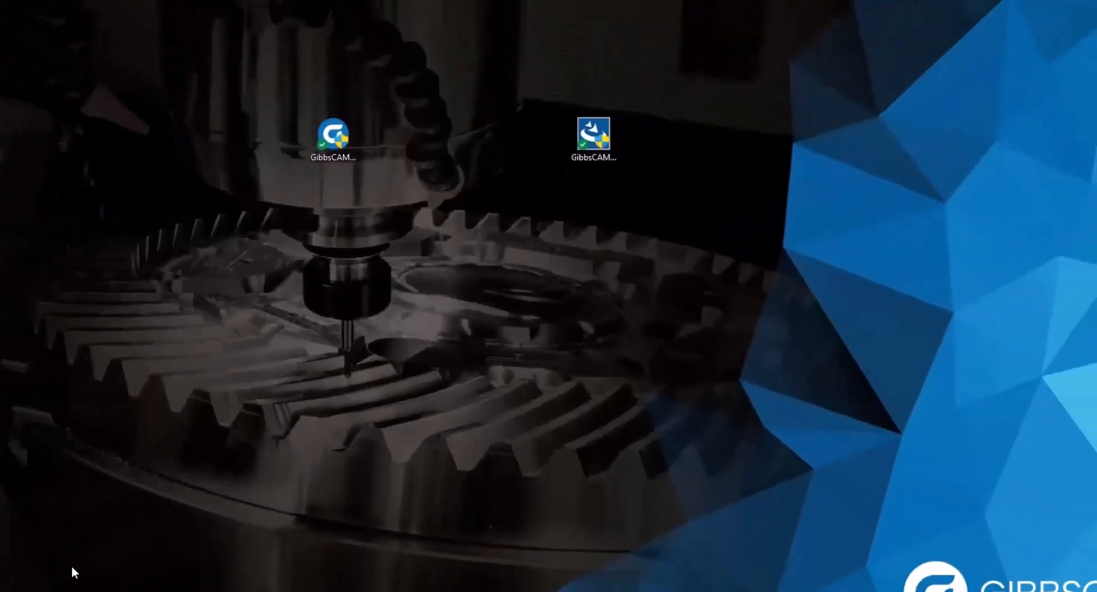
{"action": "key", "text": "super+s"}
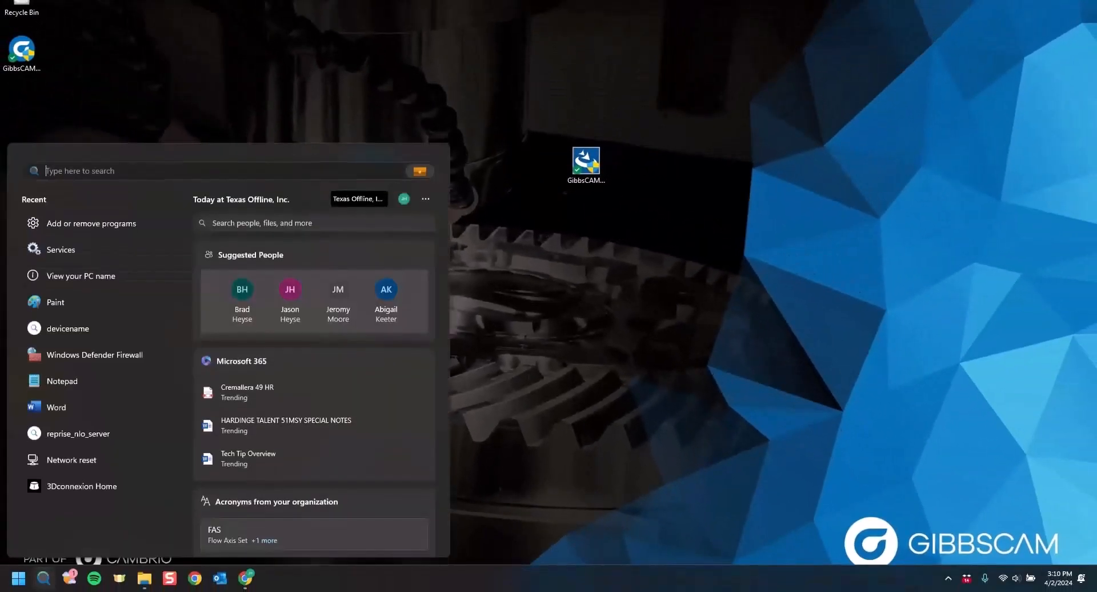
{"action": "type", "text": "services"}
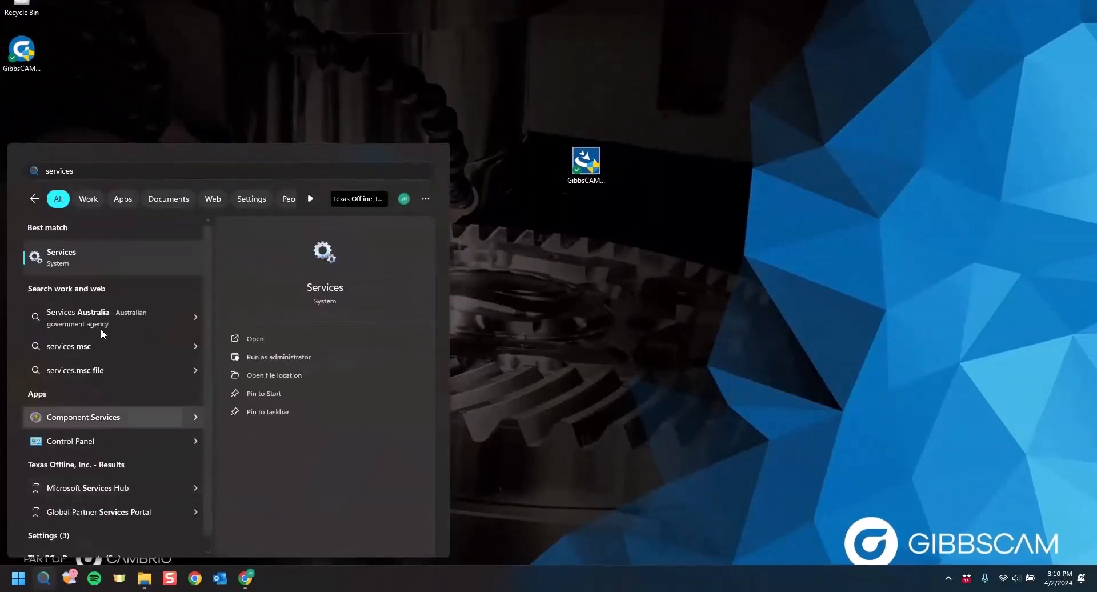
{"action": "left_click", "coordinate": [123, 253]}
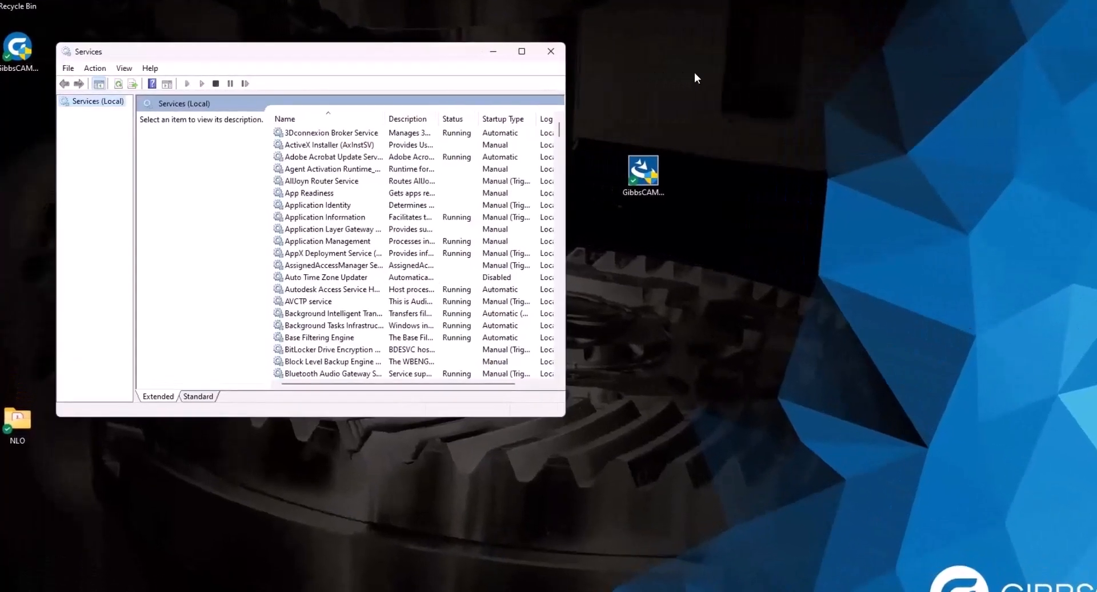
{"action": "scroll", "coordinate": [297, 181], "scroll_direction": "down", "scroll_amount": 15}
{"action": "scroll", "coordinate": [417, 234], "scroll_direction": "down", "scroll_amount": 20}
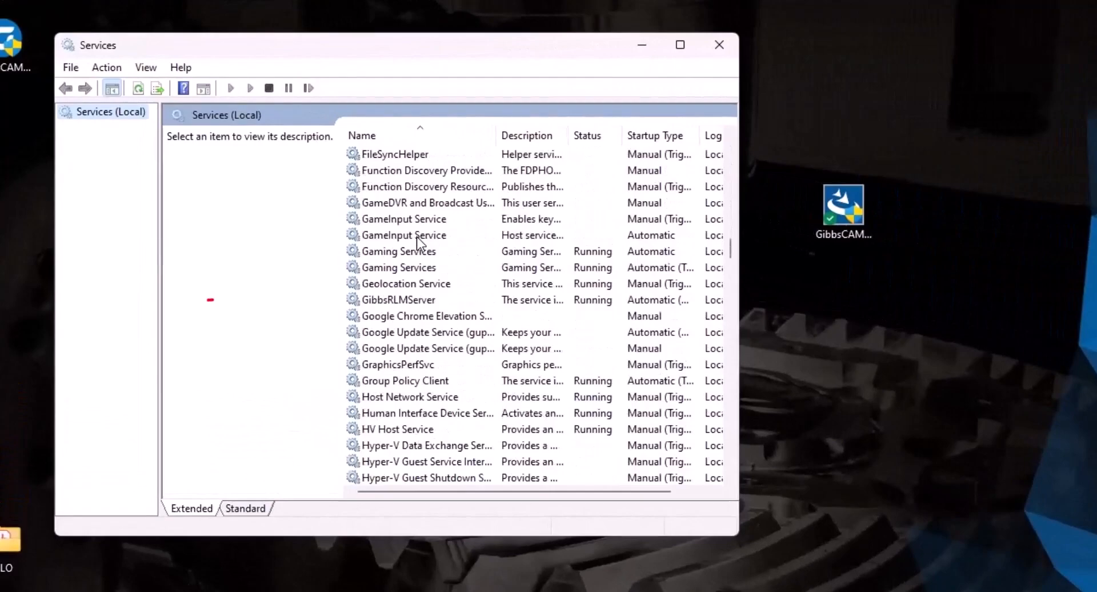
{"action": "left_click", "coordinate": [396, 303]}
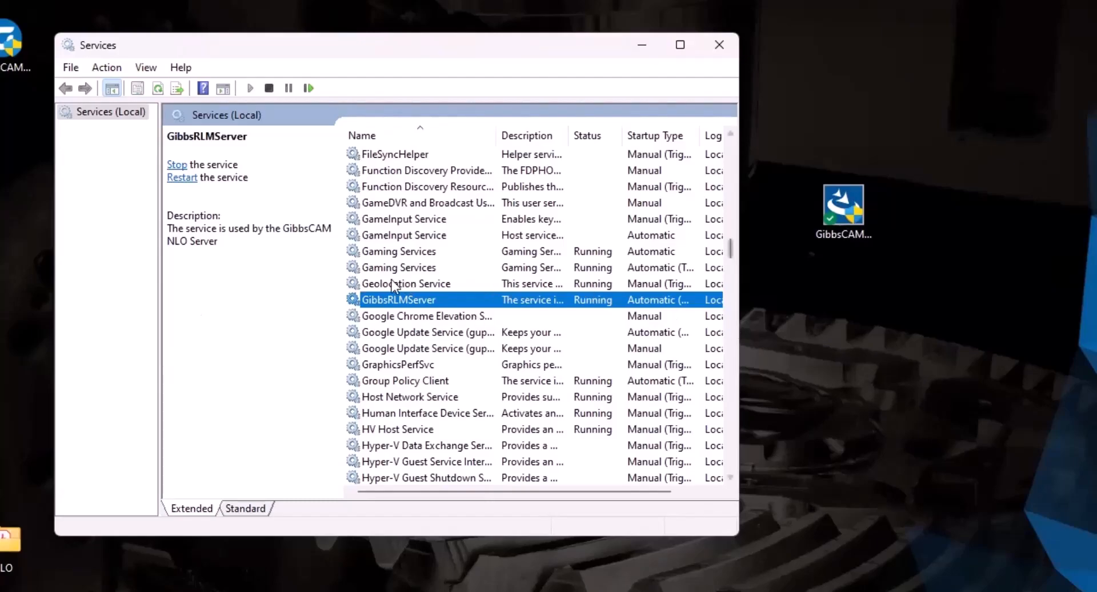
{"action": "left_click", "coordinate": [720, 47]}
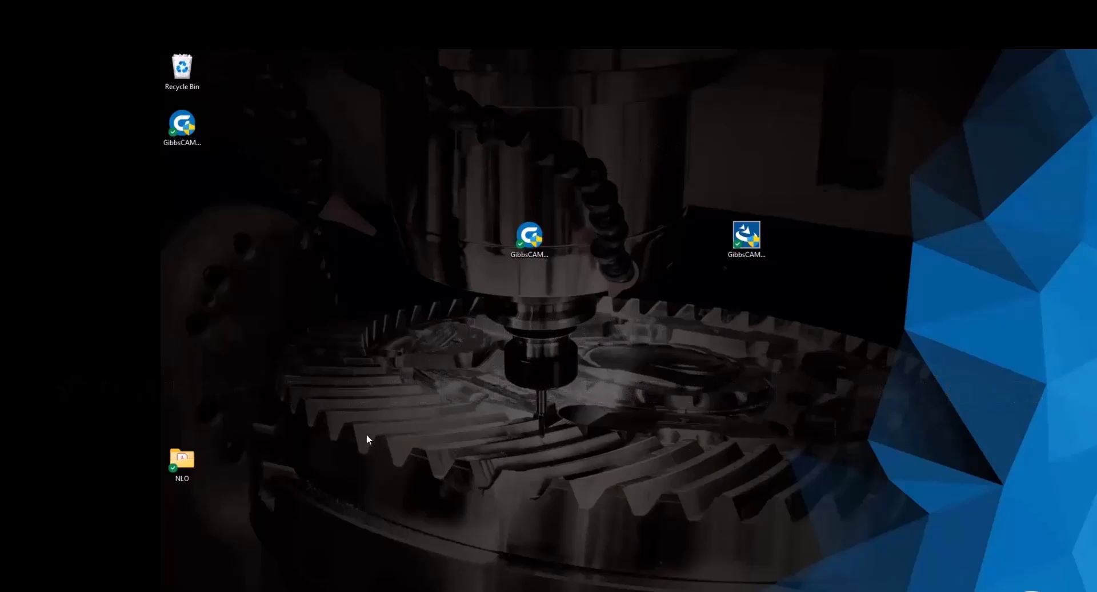
Search 'device name', select the PC's device name in About settings, then close Settings.
{"action": "key", "text": "super"}
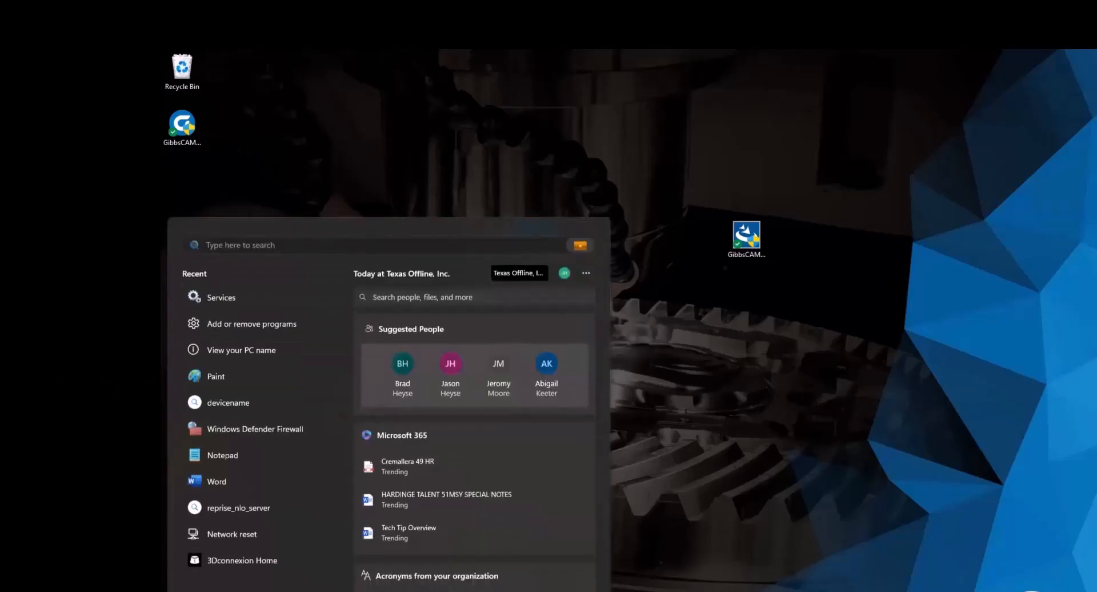
{"action": "type", "text": "device name"}
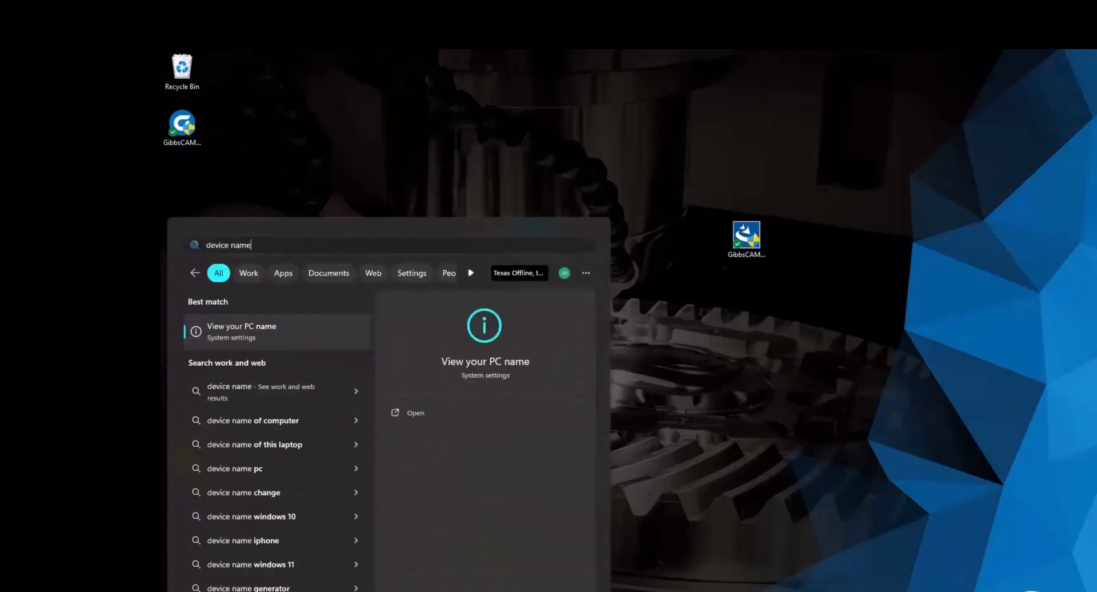
{"action": "key", "text": "Return"}
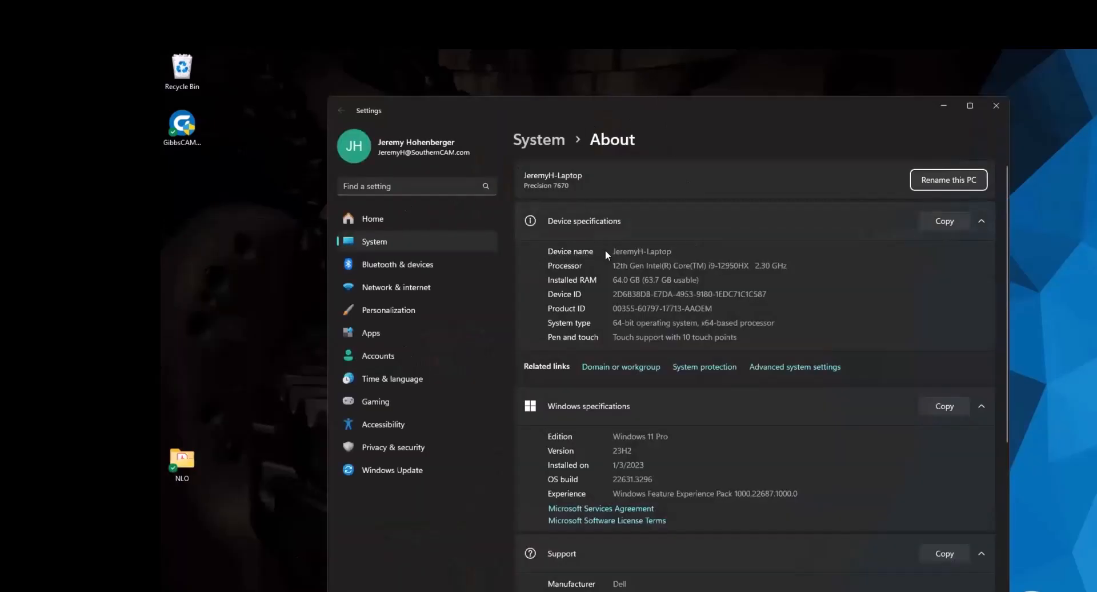
{"action": "left_click_drag", "start_coordinate": [672, 252], "coordinate": [612, 250]}
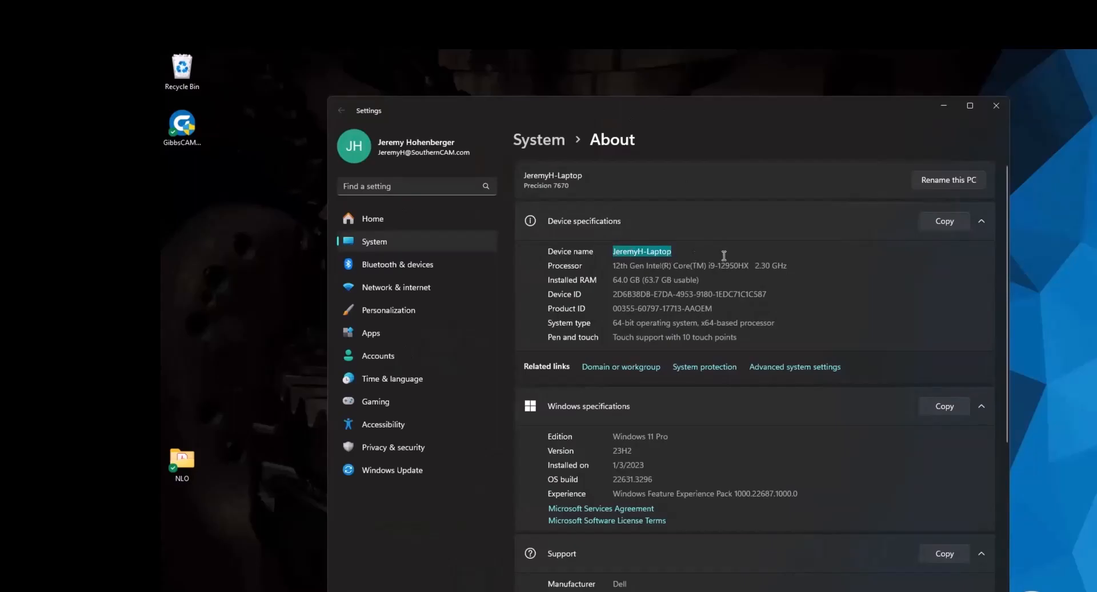
{"action": "left_click", "coordinate": [996, 108]}
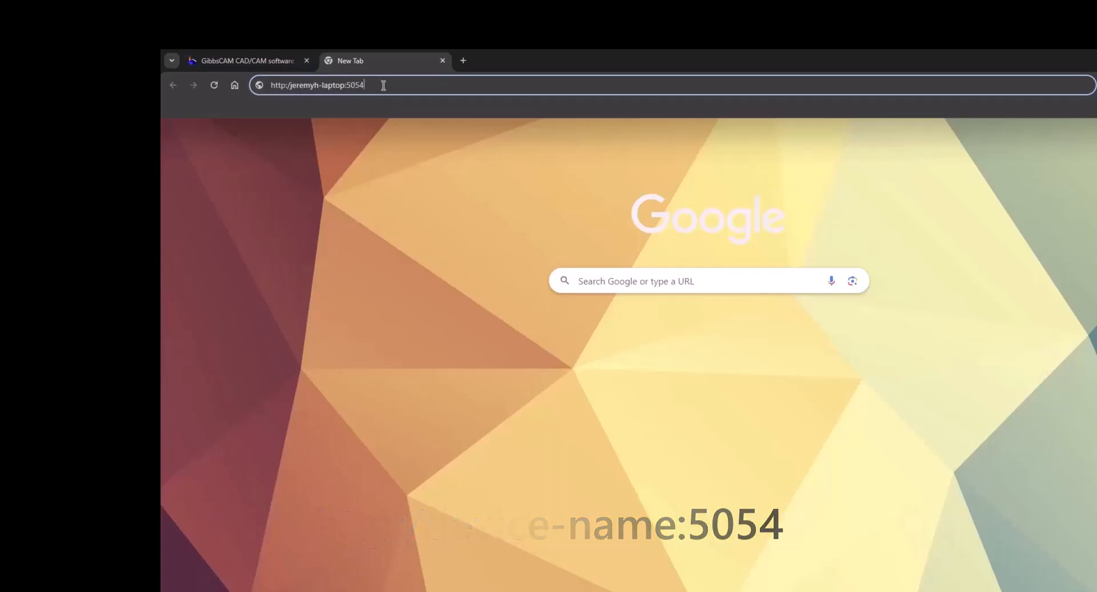
Load the port 5054 admin page, log in with the default administrator username and password, and dismiss the password warning.
{"action": "key", "text": "Return"}
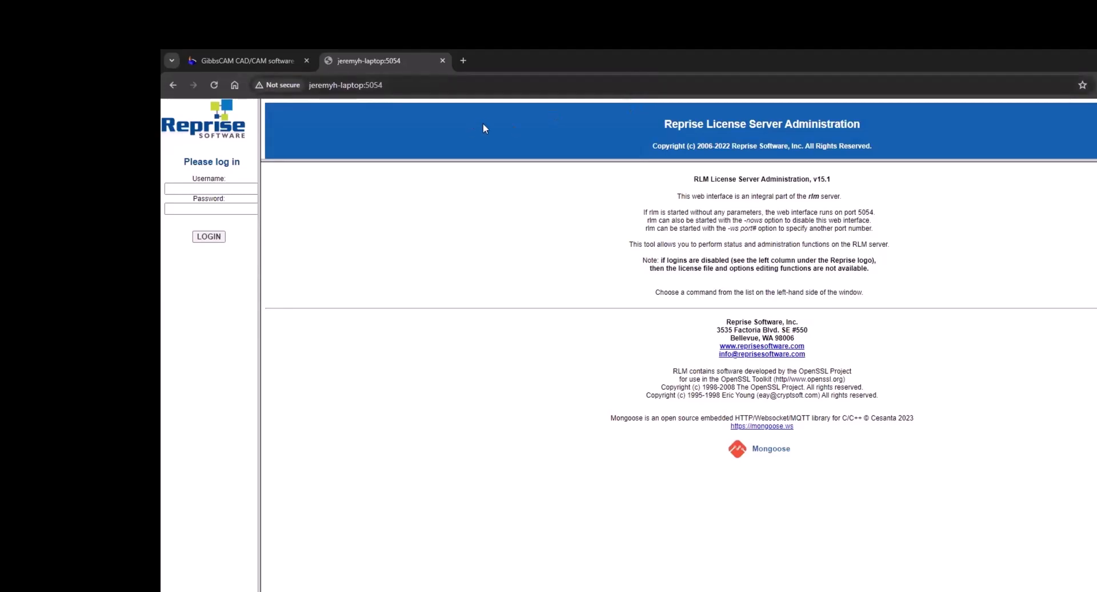
{"action": "left_click", "coordinate": [204, 189]}
{"action": "type", "text": "admin"}
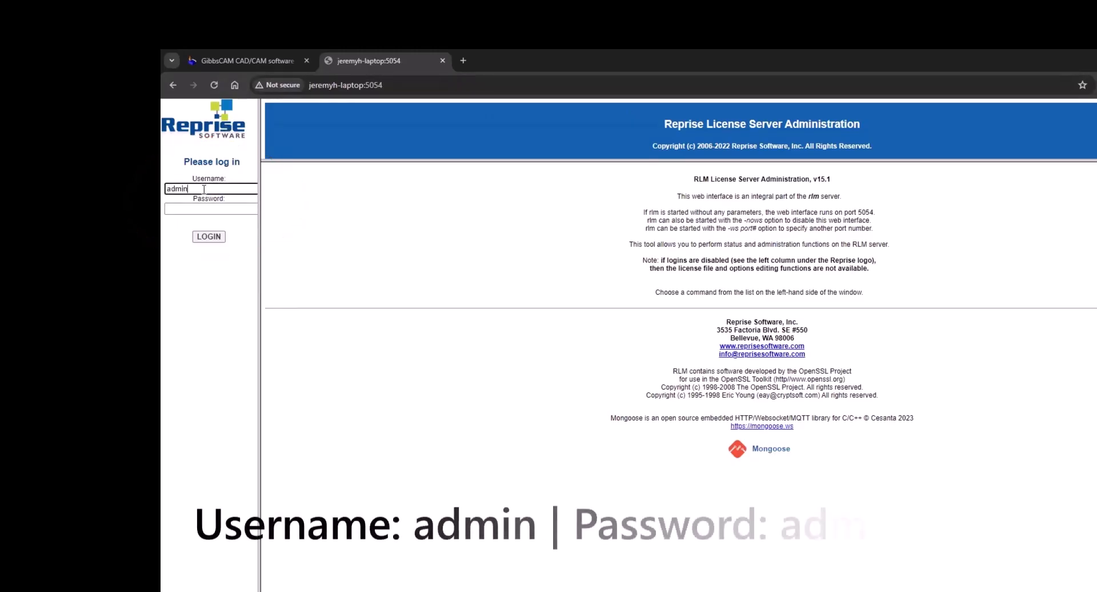
{"action": "left_click", "coordinate": [203, 209]}
{"action": "type", "text": "admin"}
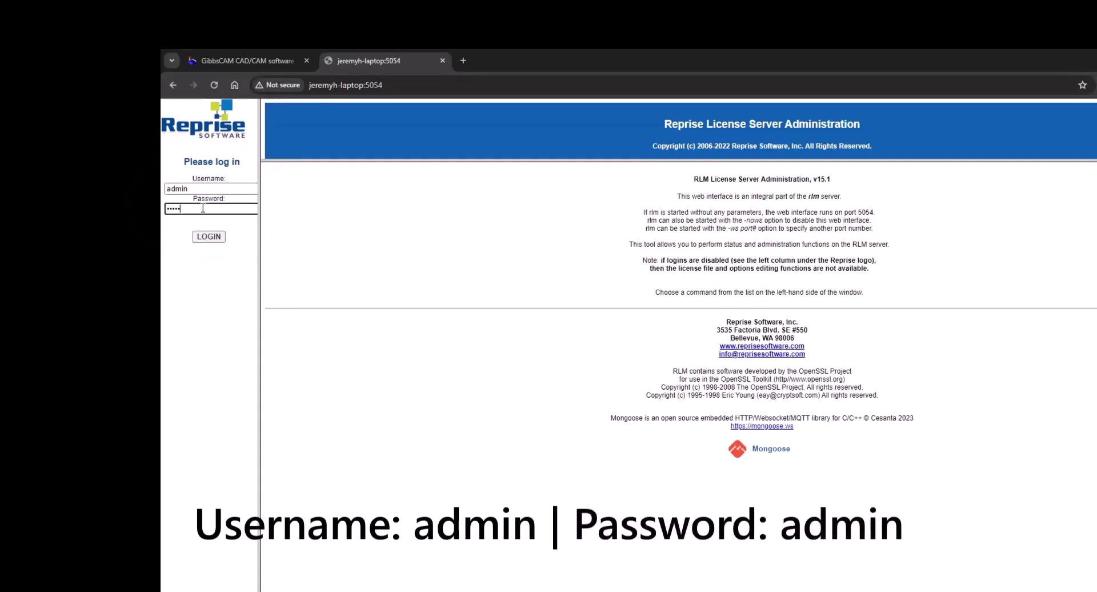
{"action": "left_click", "coordinate": [212, 237]}
{"action": "left_click", "coordinate": [806, 245]}
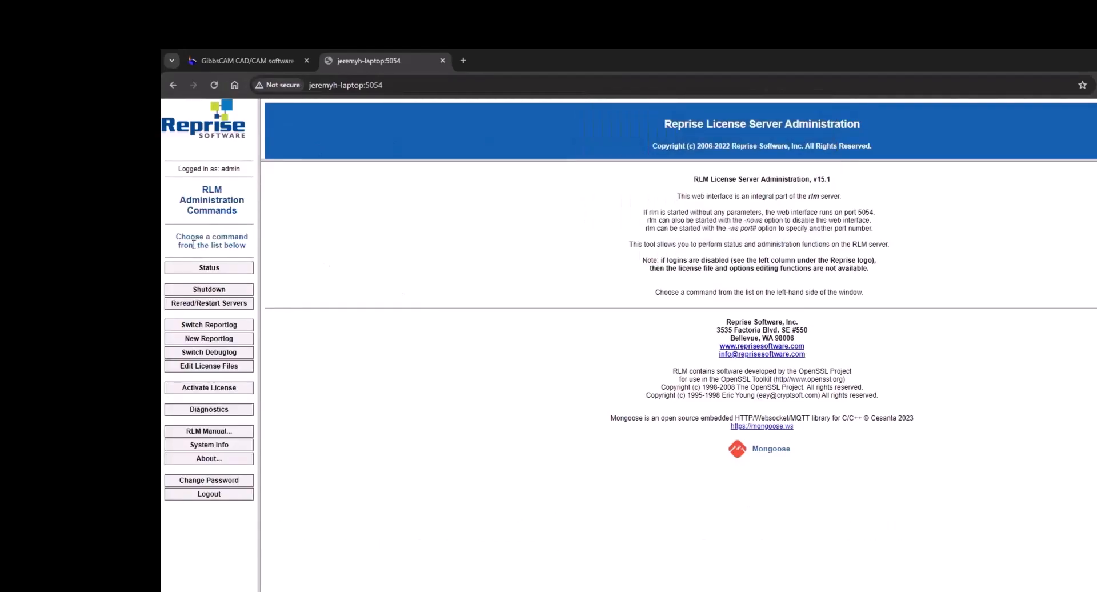
Set a new administrator password, entered twice, then view the license server Status page.
{"action": "left_click", "coordinate": [213, 482]}
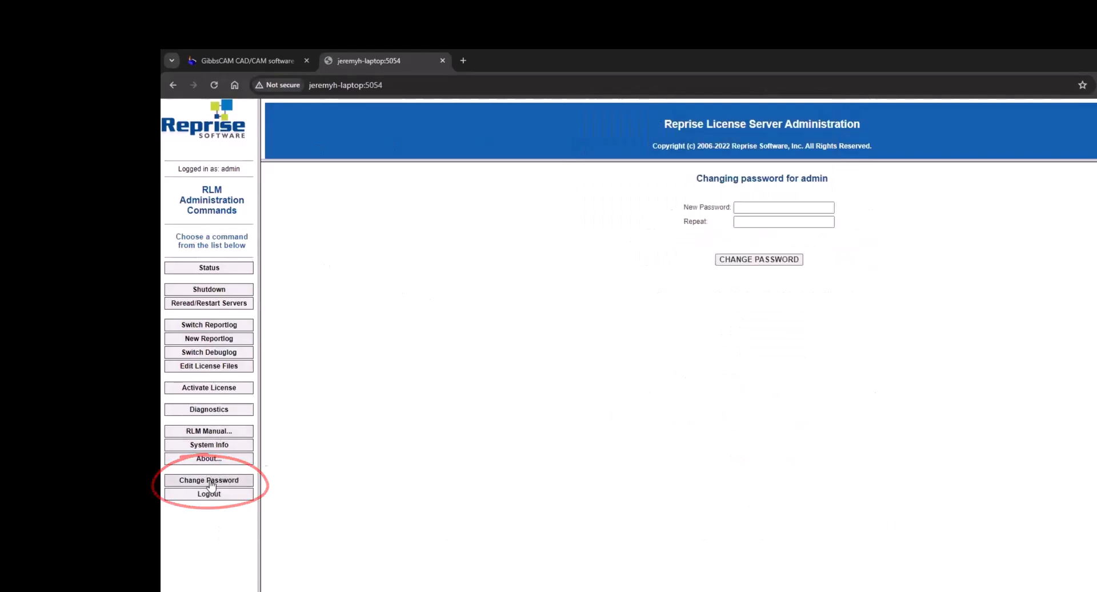
{"action": "left_click", "coordinate": [784, 205]}
{"action": "type", "text": "********"}
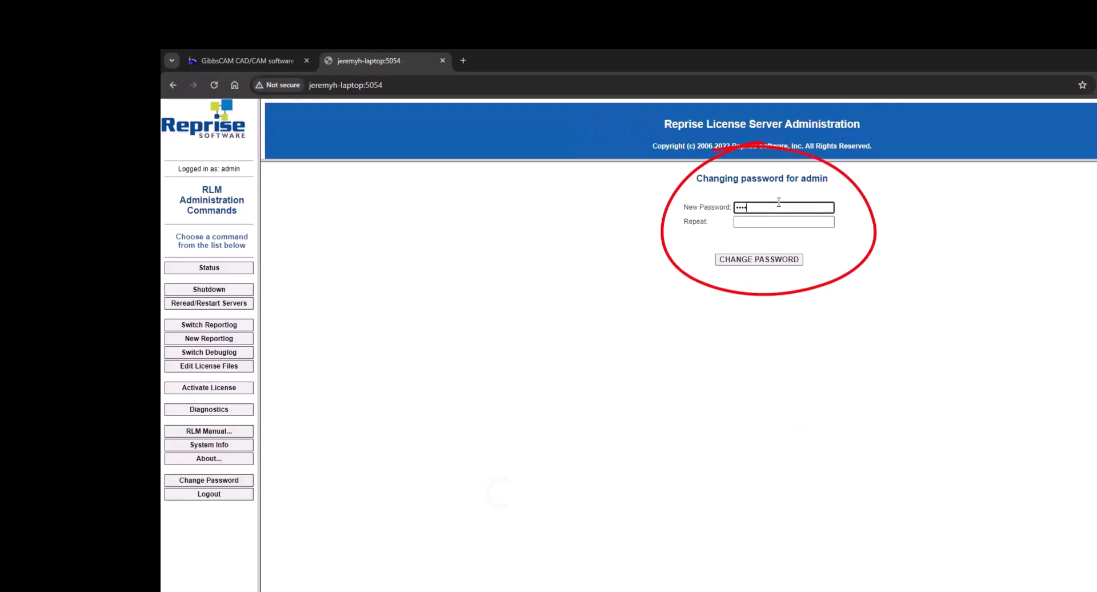
{"action": "key", "text": "Tab"}
{"action": "type", "text": "***"}
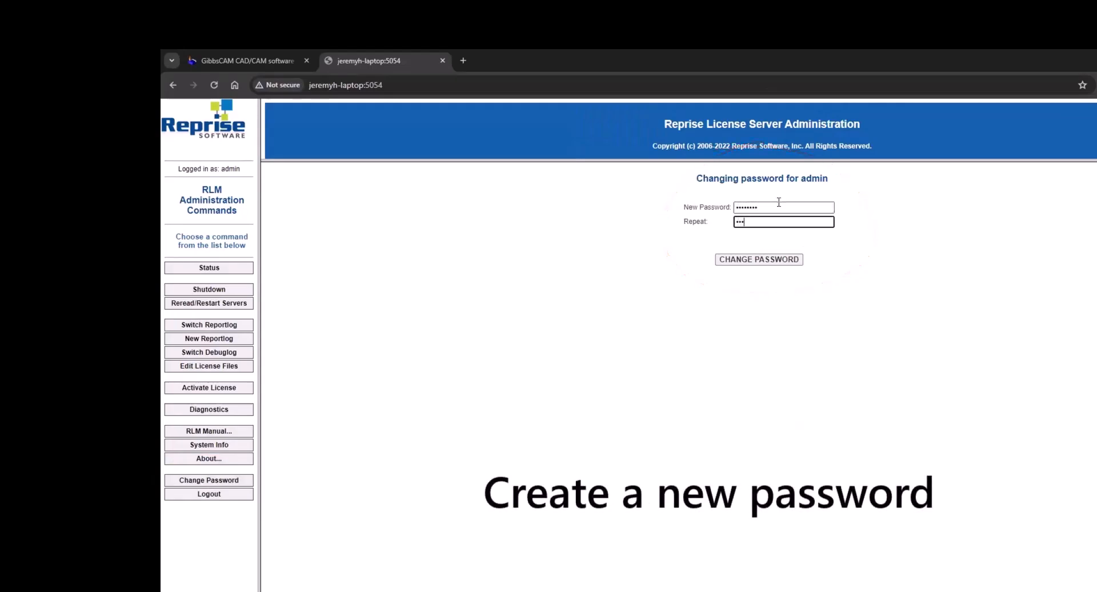
{"action": "type", "text": "*****"}
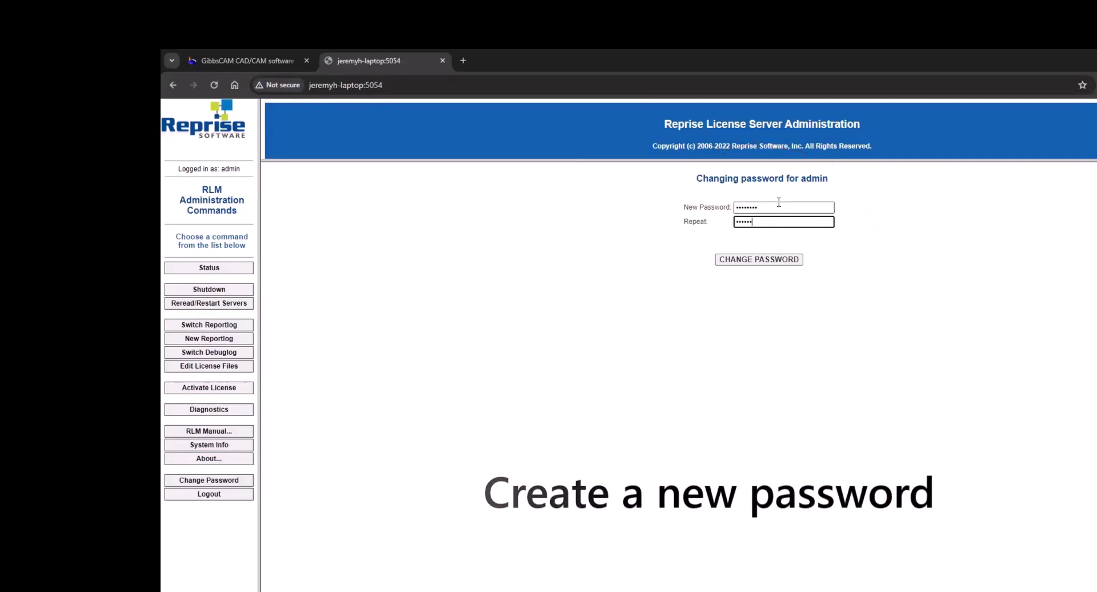
{"action": "left_click", "coordinate": [789, 260]}
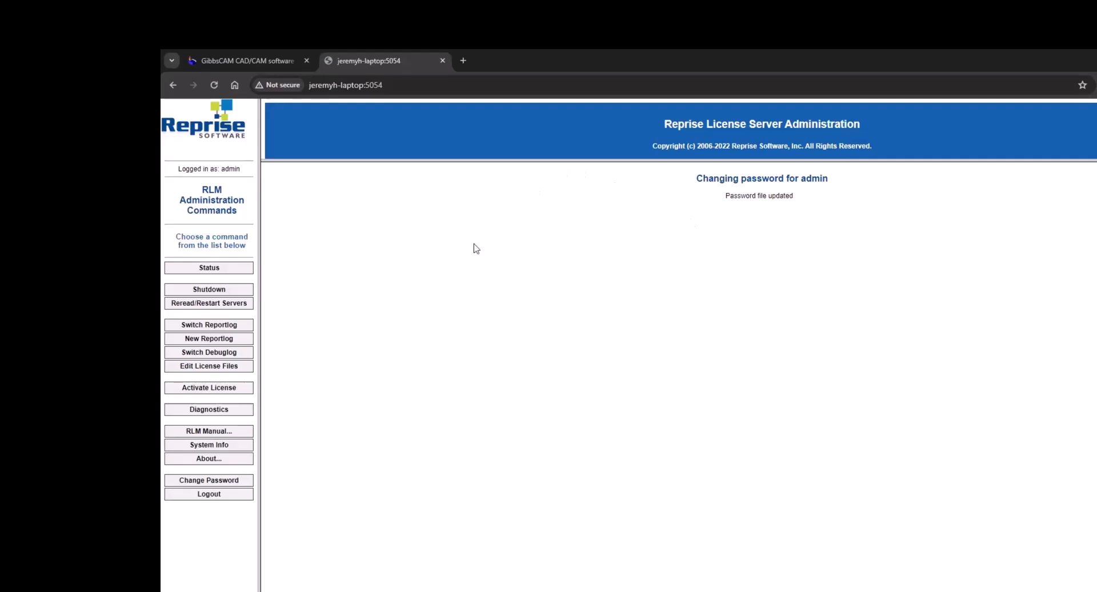
{"action": "left_click", "coordinate": [197, 269]}
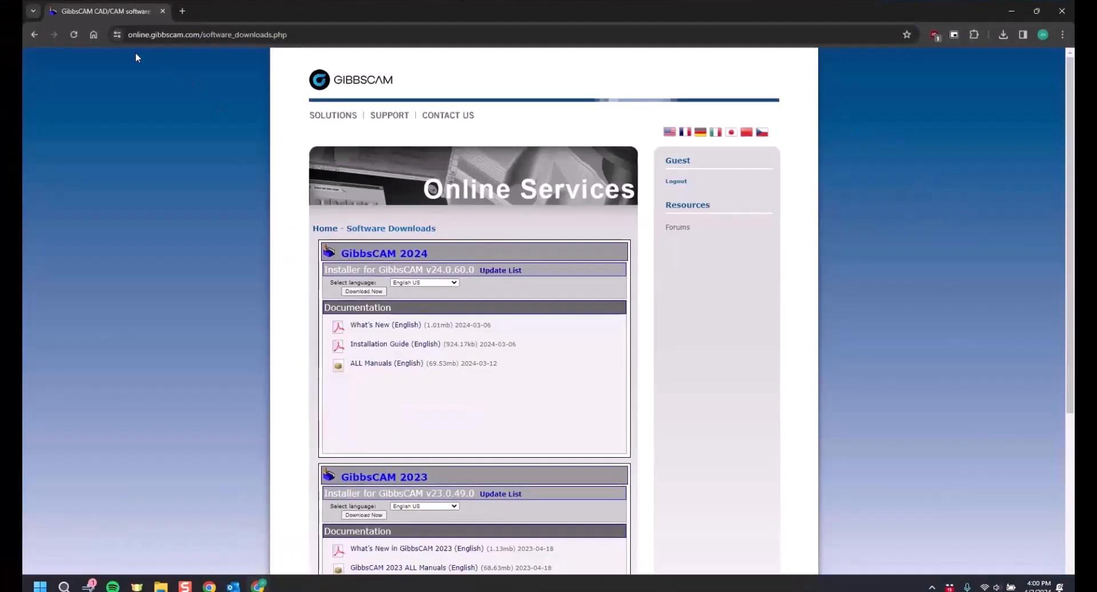
Return to online.gibbscam.com, open GibbsCAM Software downloads, highlight v24.0.60.0, and minimize the browser.
{"action": "left_click", "coordinate": [35, 34]}
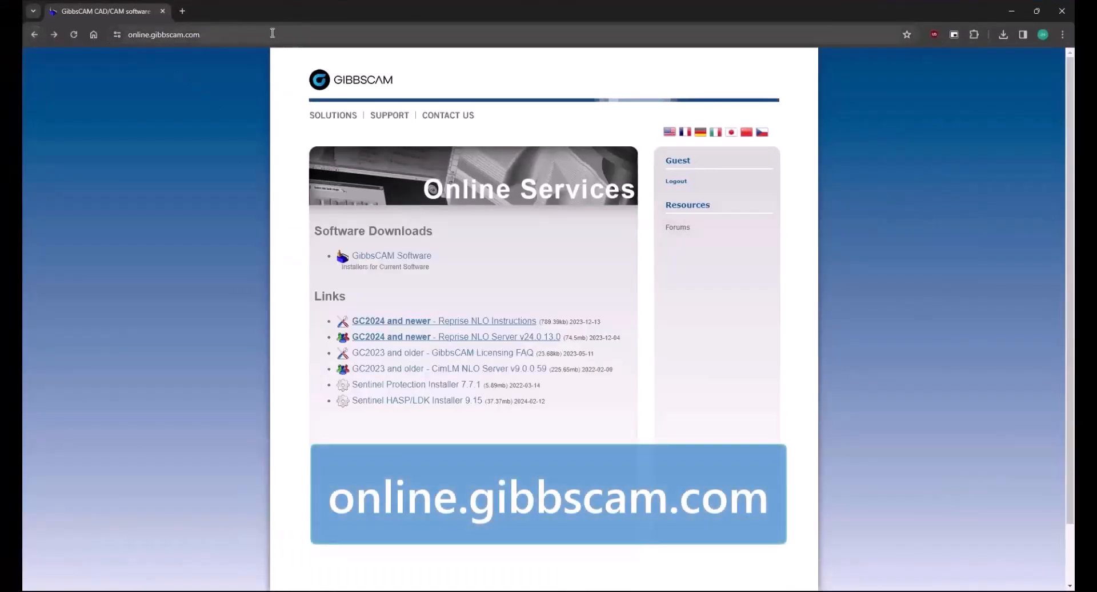
{"action": "left_click", "coordinate": [164, 34]}
{"action": "left_click", "coordinate": [110, 135]}
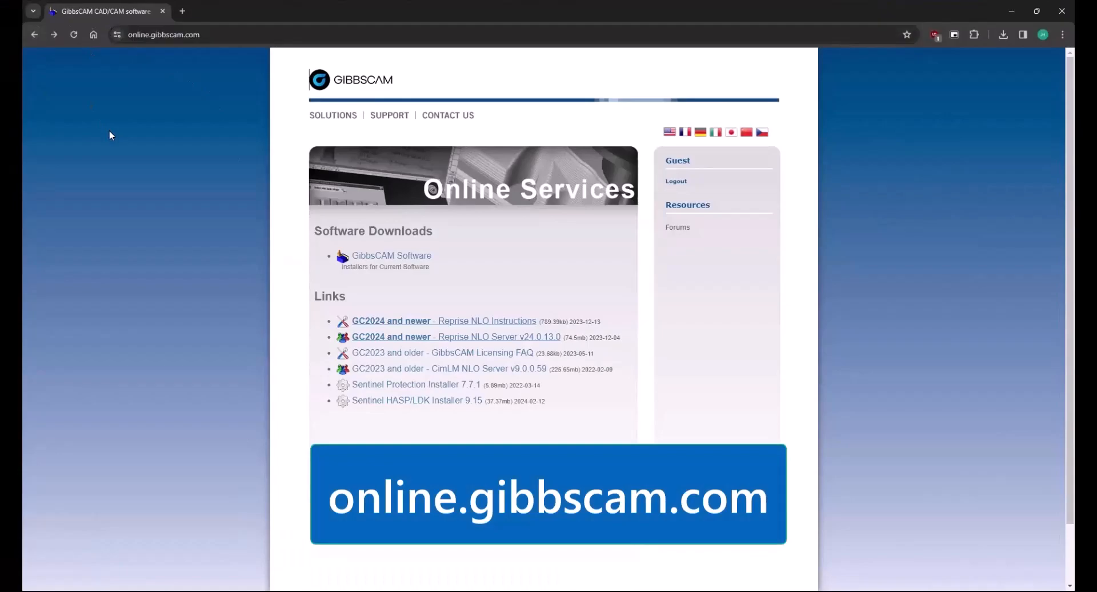
{"action": "left_click", "coordinate": [378, 256]}
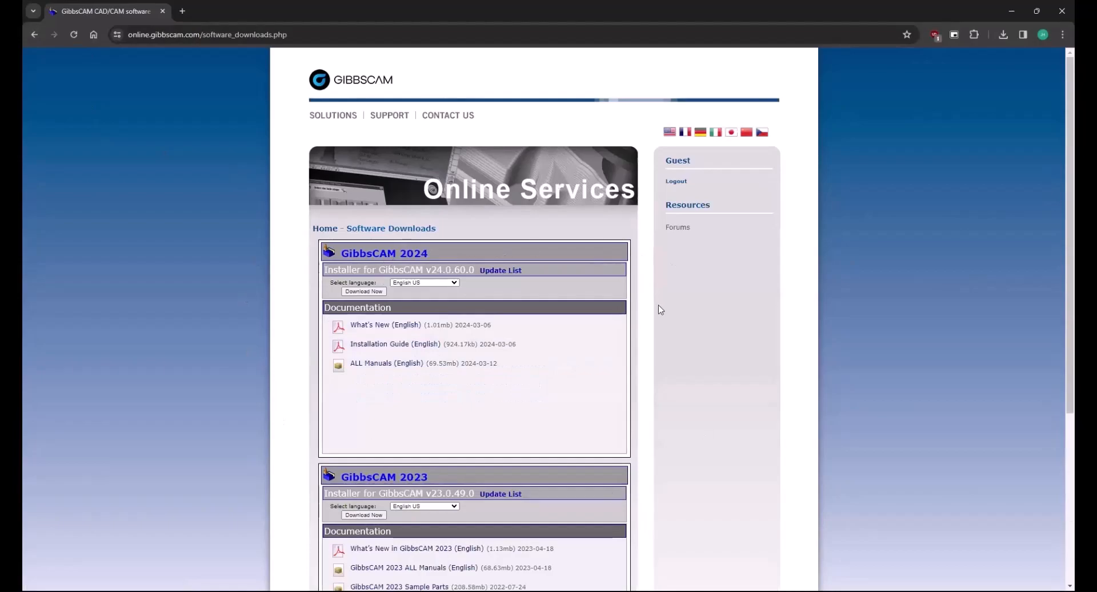
{"action": "left_click_drag", "start_coordinate": [426, 269], "coordinate": [480, 270]}
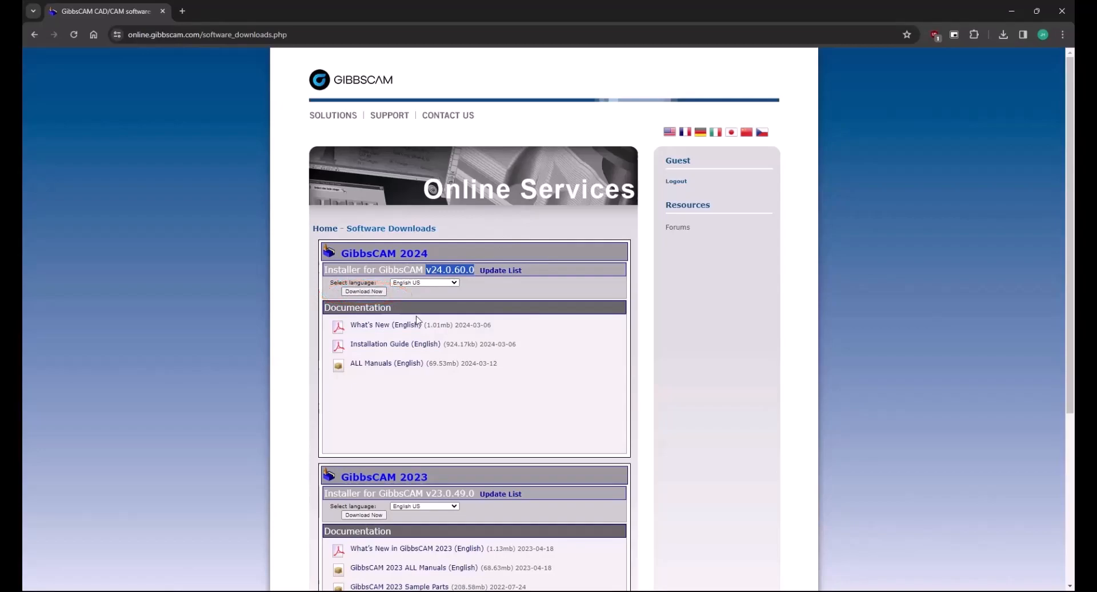
{"action": "left_click", "coordinate": [1013, 16]}
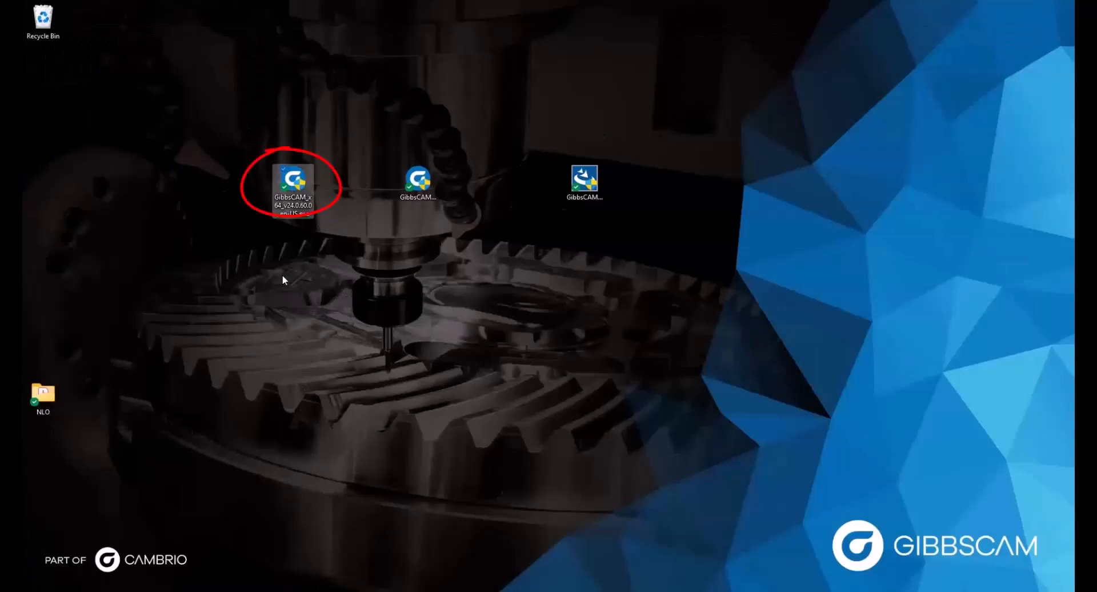
Compare the v24.0.59.0 and v24.0.60.0 installer icons, then run the v24.0.59.0 installer.
{"action": "left_click", "coordinate": [426, 180]}
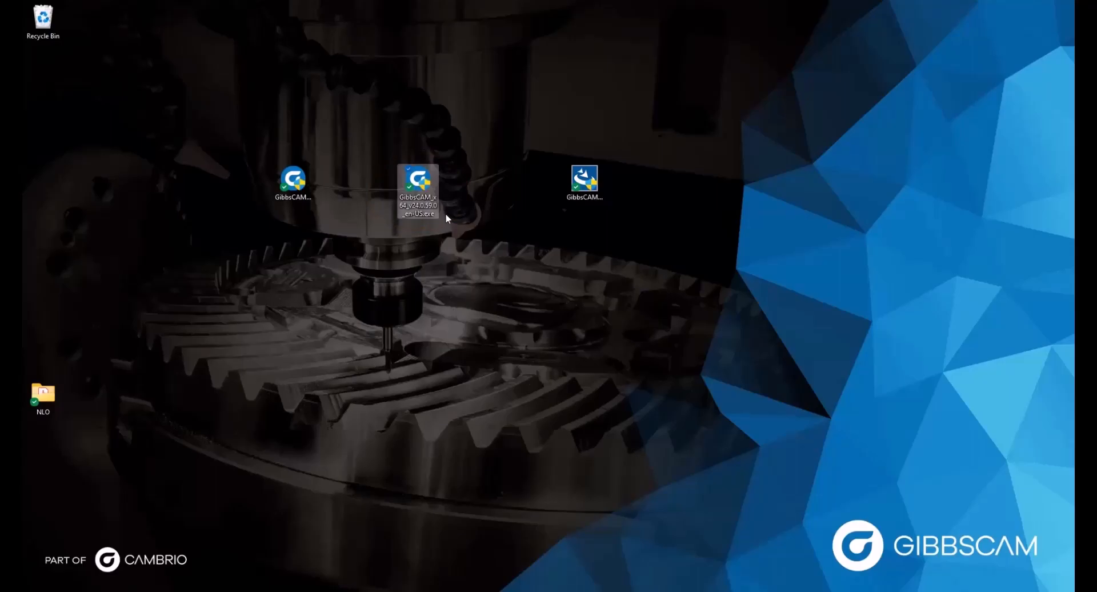
{"action": "left_click", "coordinate": [309, 167]}
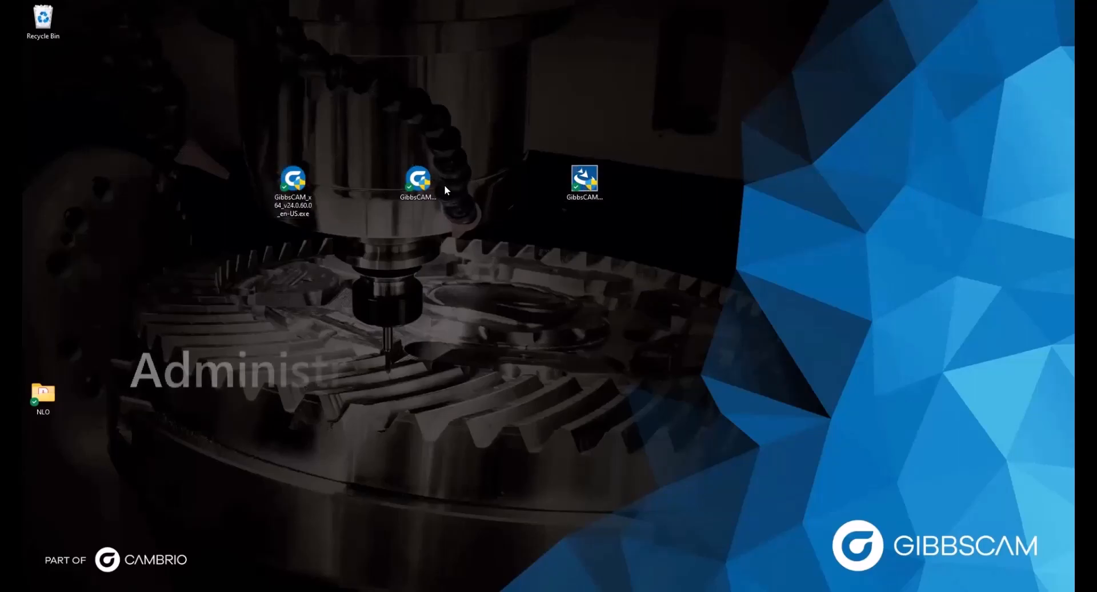
{"action": "left_click", "coordinate": [423, 189]}
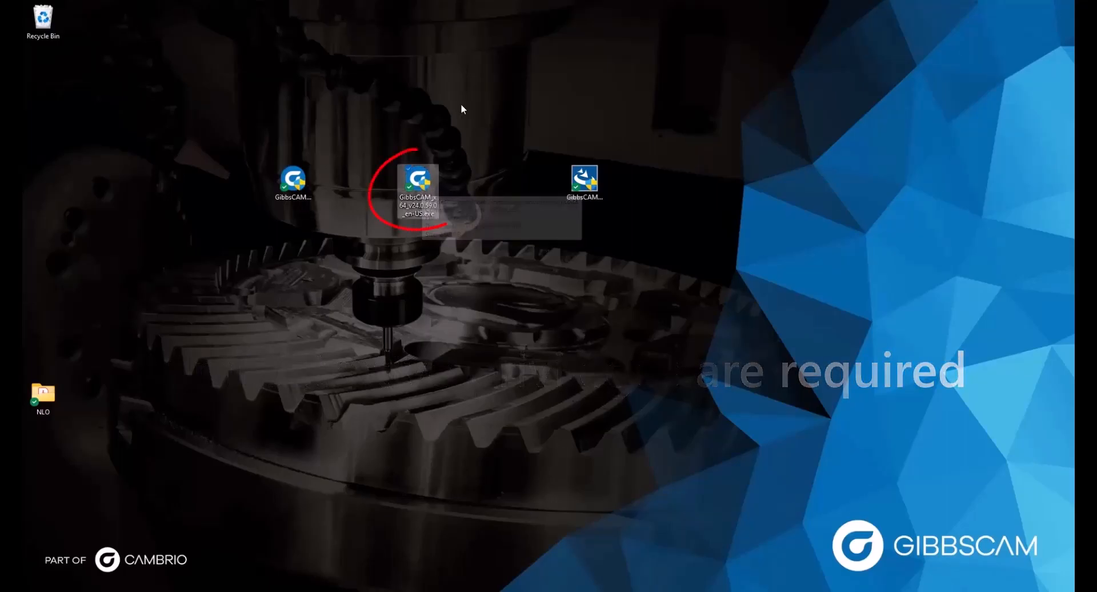
{"action": "double_click", "coordinate": [420, 186]}
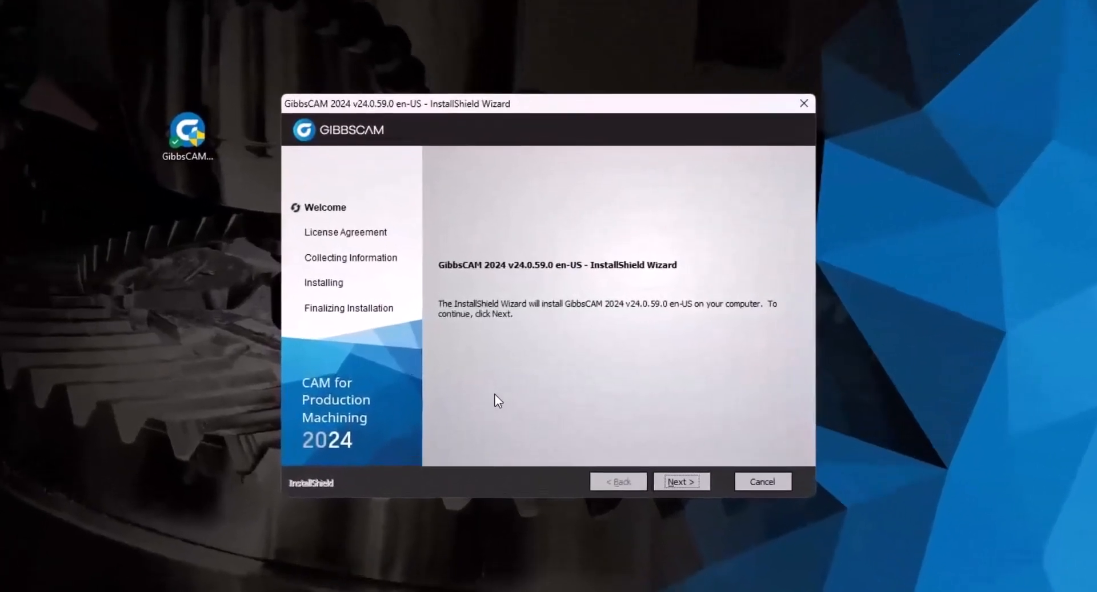
Accept the license terms and install GibbsCAM 2024 v24.0.59.0 with default features and location, no add-ins.
{"action": "left_click", "coordinate": [675, 480]}
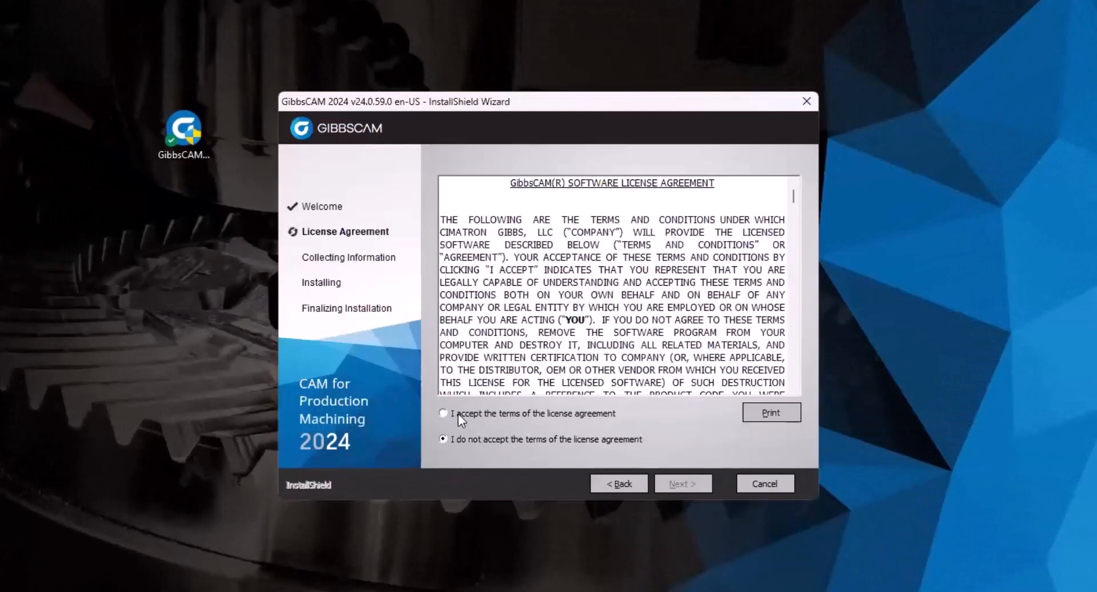
{"action": "left_click", "coordinate": [458, 414]}
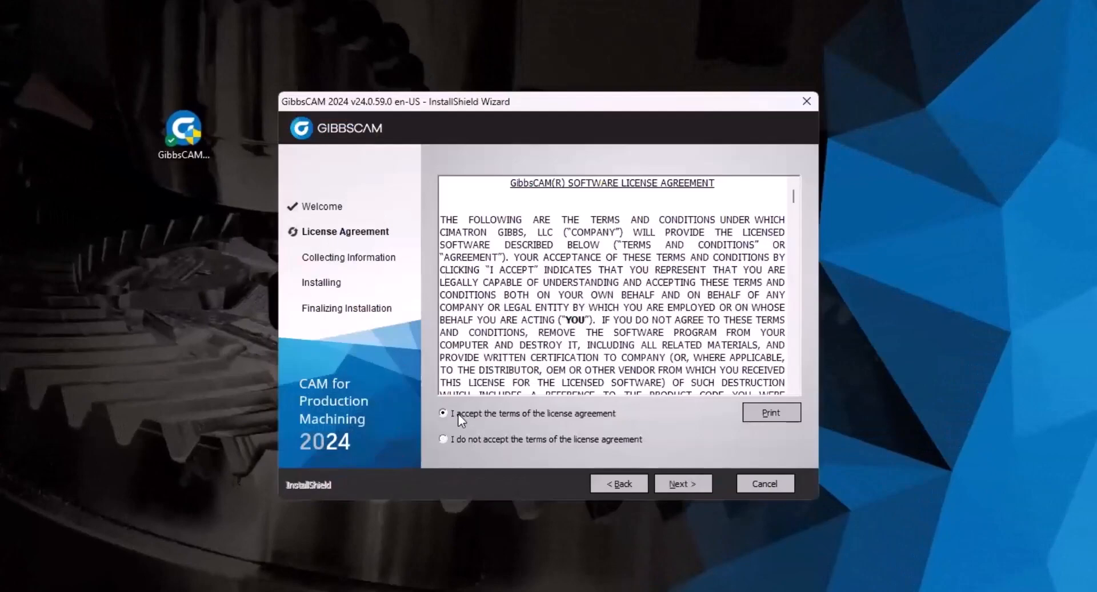
{"action": "left_click", "coordinate": [679, 483]}
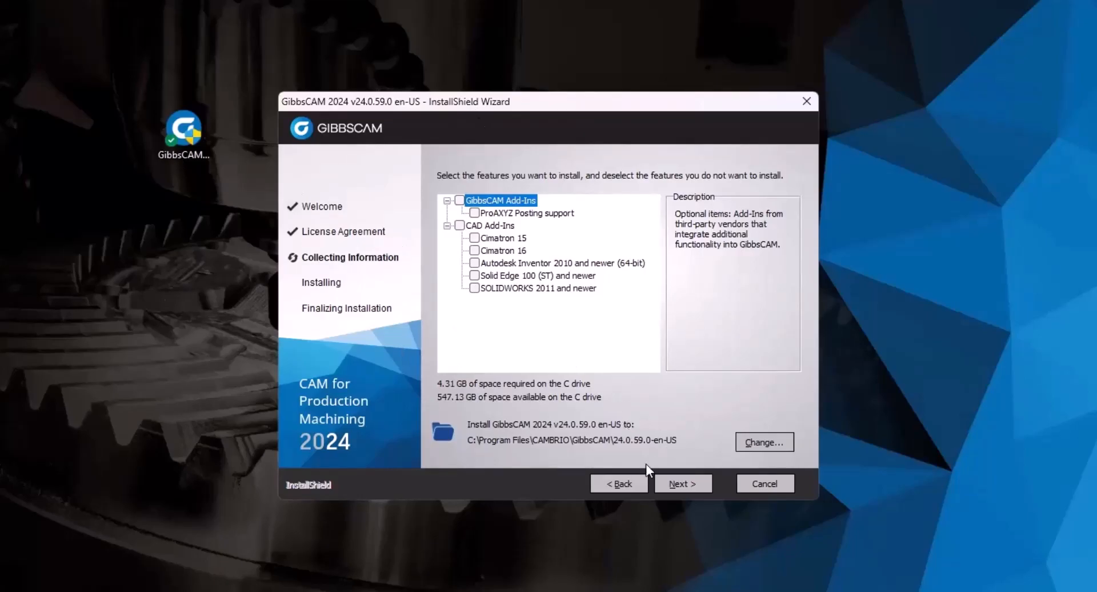
{"action": "left_click", "coordinate": [670, 487]}
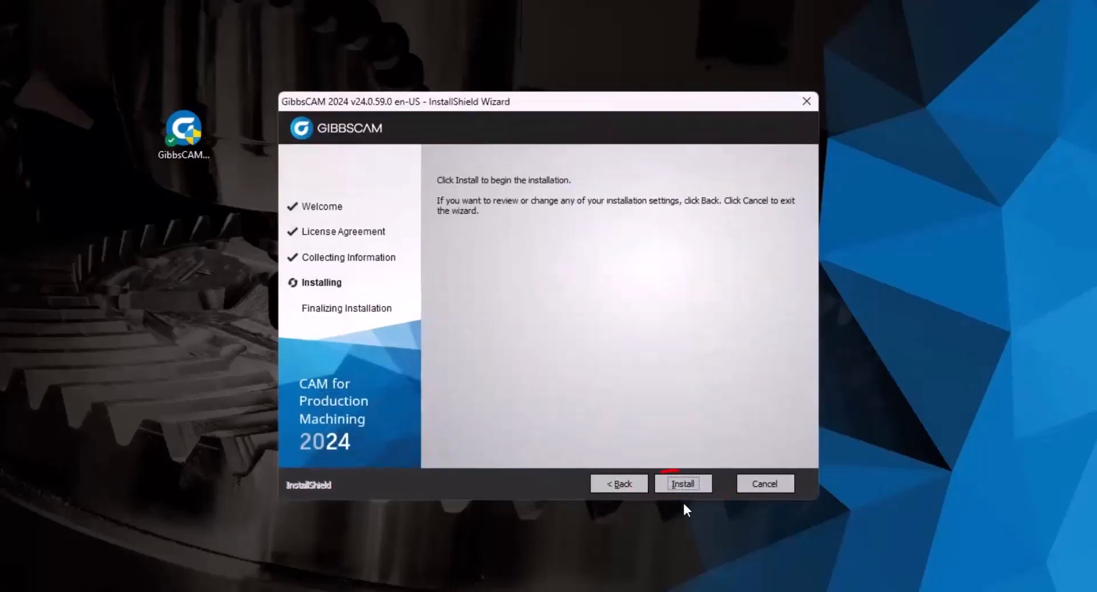
{"action": "left_click", "coordinate": [677, 484]}
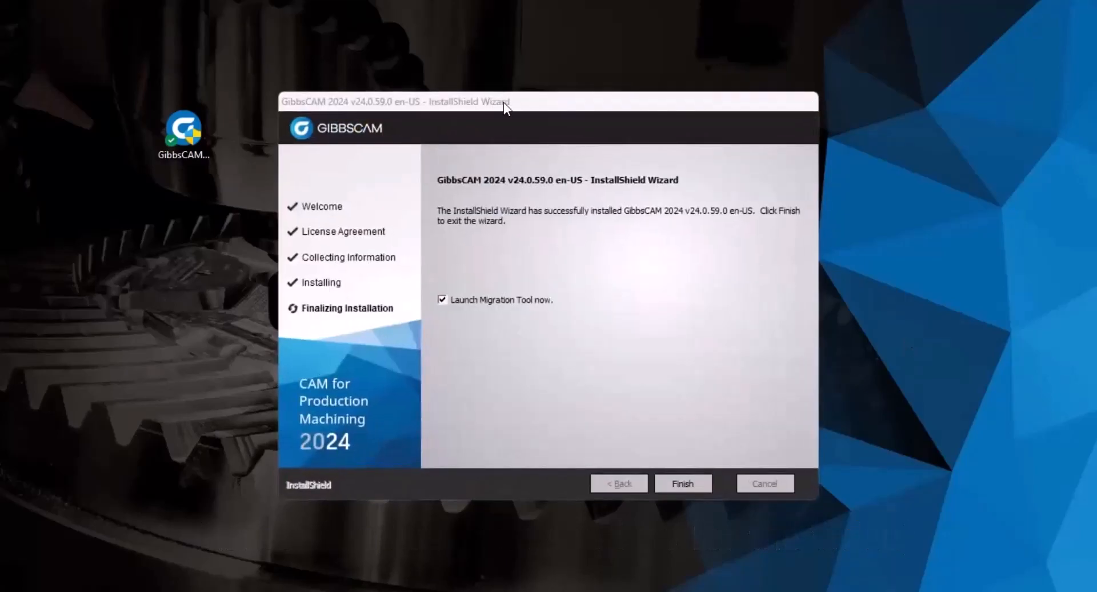
Reposition the installer window while the GibbsCAM 2024 installation runs to completion.
{"action": "left_click_drag", "start_coordinate": [547, 100], "coordinate": [510, 109]}
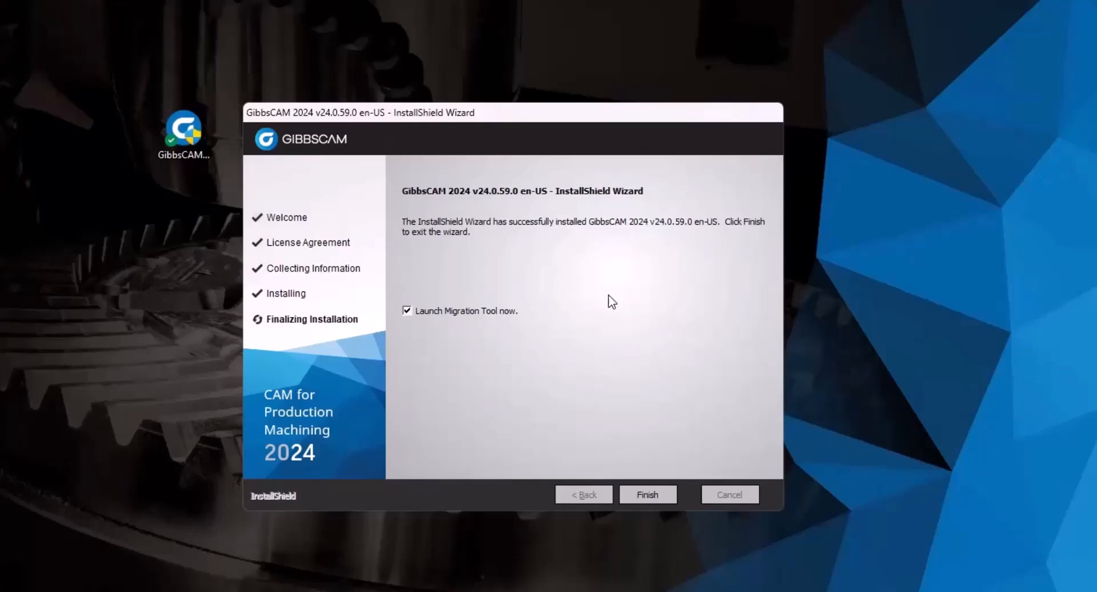
{"action": "left_click_drag", "start_coordinate": [472, 117], "coordinate": [465, 114]}
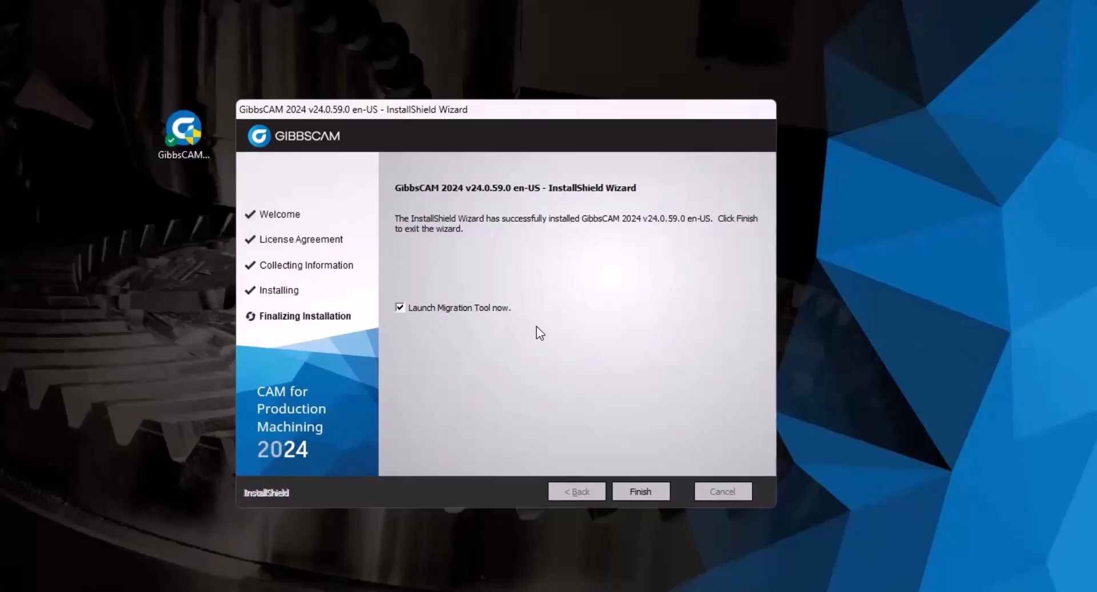
Finish the installer with 'Launch Migration Tool now' left checked.
{"action": "left_click", "coordinate": [398, 307]}
{"action": "left_click", "coordinate": [421, 310]}
{"action": "left_click", "coordinate": [631, 491]}
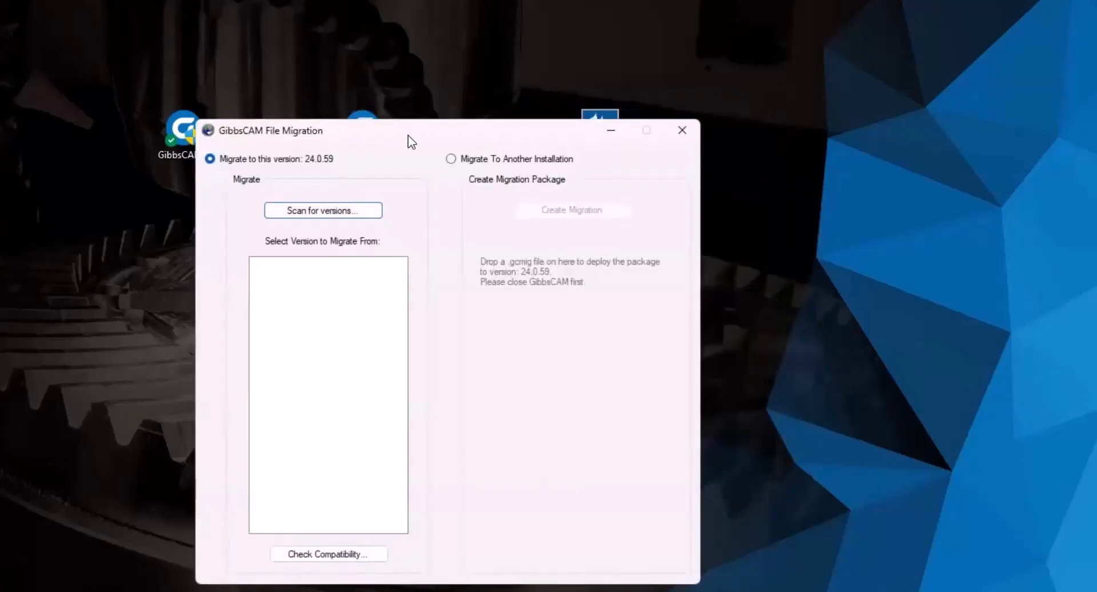
Close the GibbsCAM File Migration window without migrating any files.
{"action": "left_click_drag", "start_coordinate": [408, 135], "coordinate": [501, 107]}
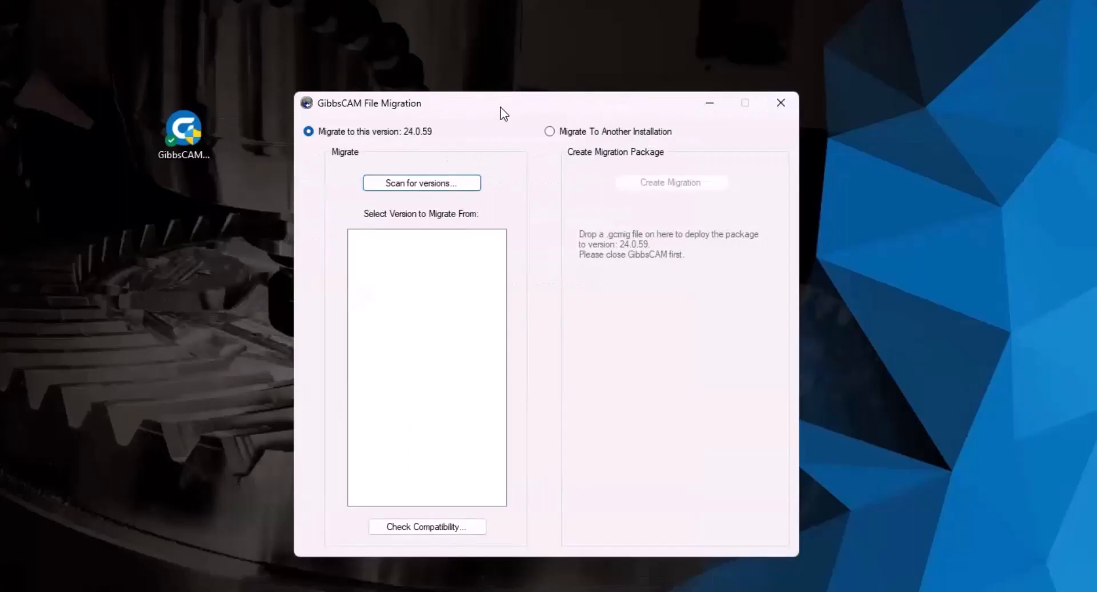
{"action": "left_click_drag", "start_coordinate": [495, 109], "coordinate": [478, 111]}
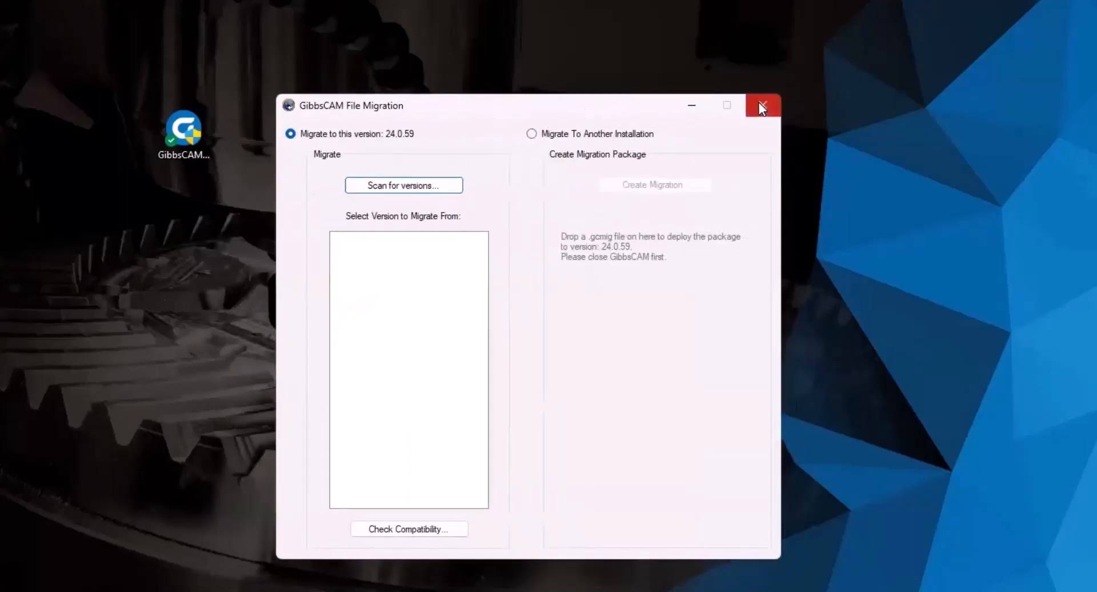
{"action": "left_click", "coordinate": [762, 109]}
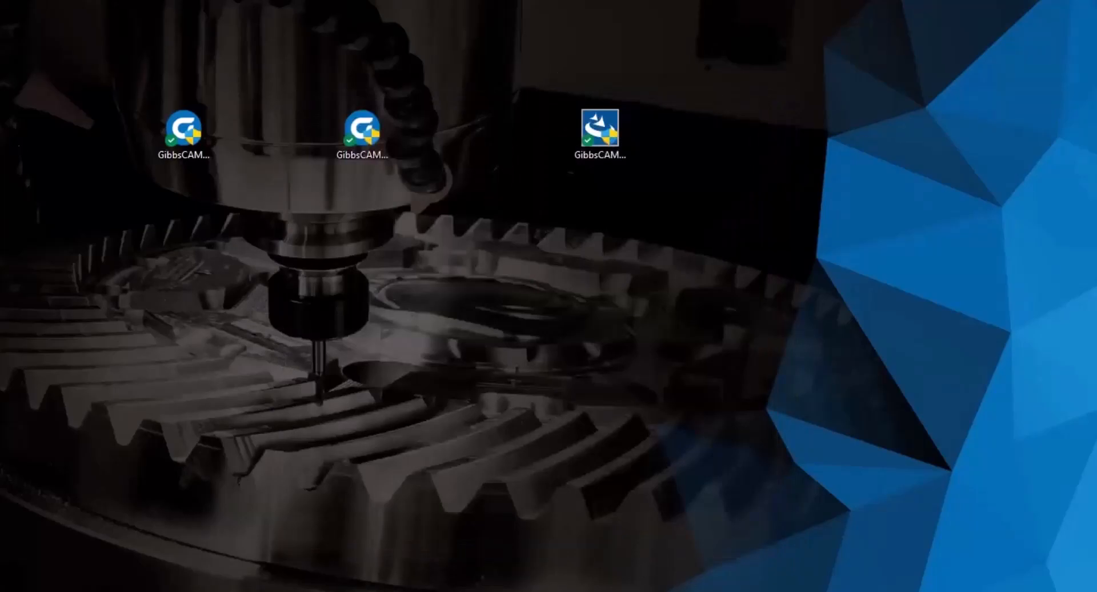
Place the GibbsCAM 2024 v24.0.59.0 shortcut on the desktop beside the other GibbsCAM icons.
{"action": "left_click_drag", "start_coordinate": [309, 291], "coordinate": [309, 293]}
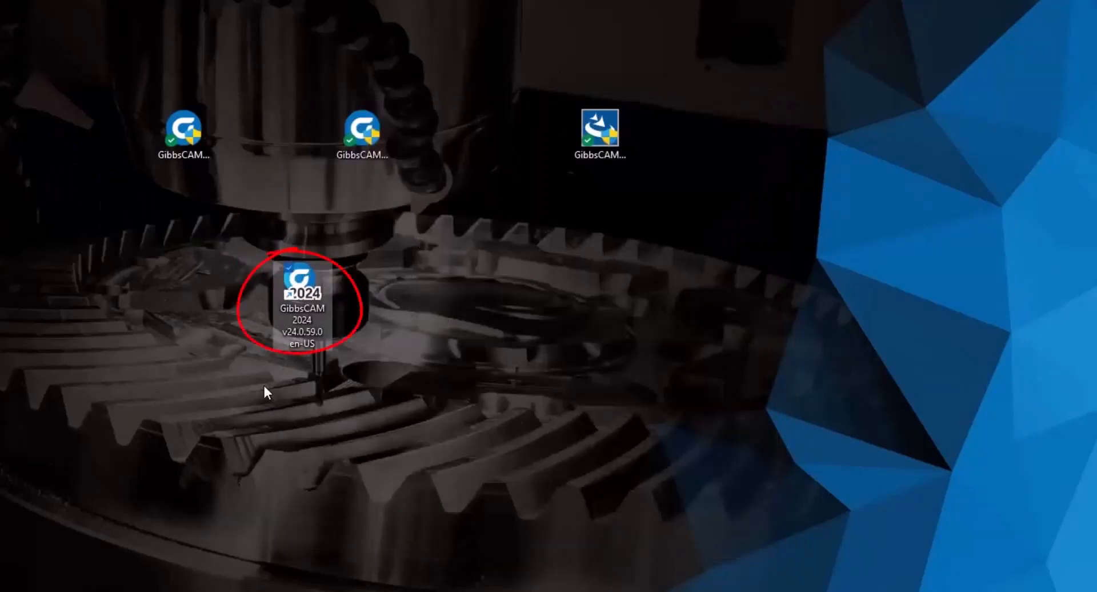
{"action": "left_click", "coordinate": [450, 274]}
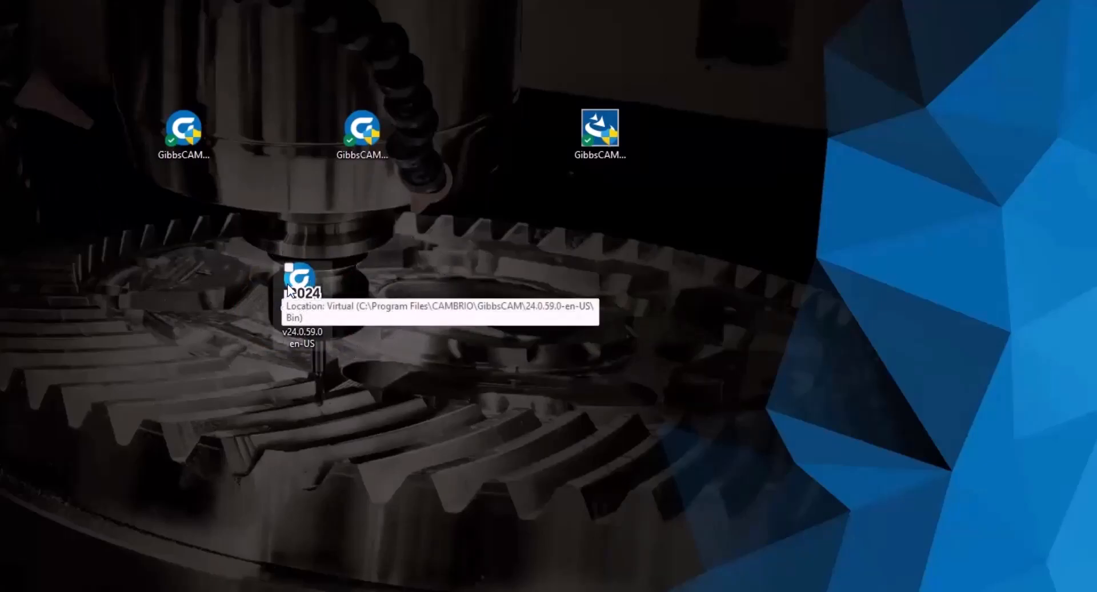
{"action": "left_click", "coordinate": [306, 276]}
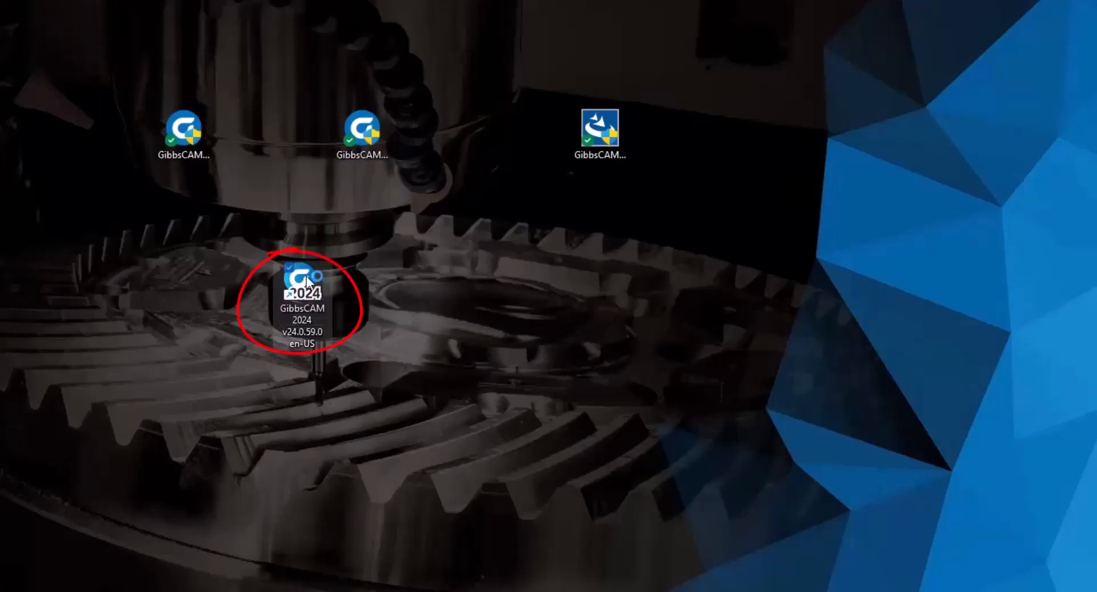
Launch GibbsCAM 2024, cancel the registration tool at the license prompt, and open File Explorer.
{"action": "double_click", "coordinate": [307, 276]}
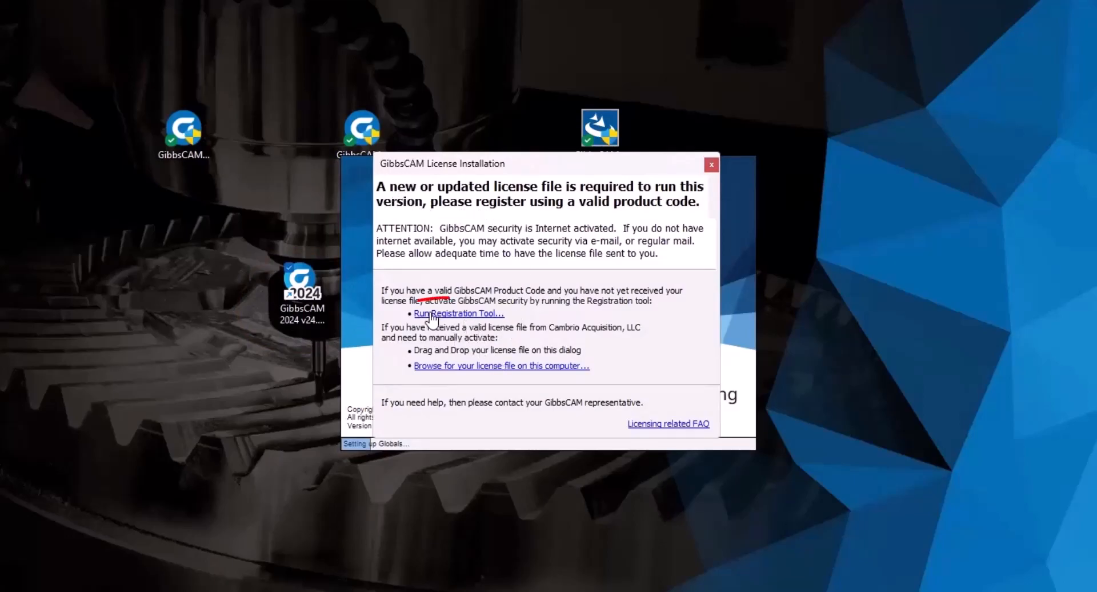
{"action": "left_click", "coordinate": [468, 314]}
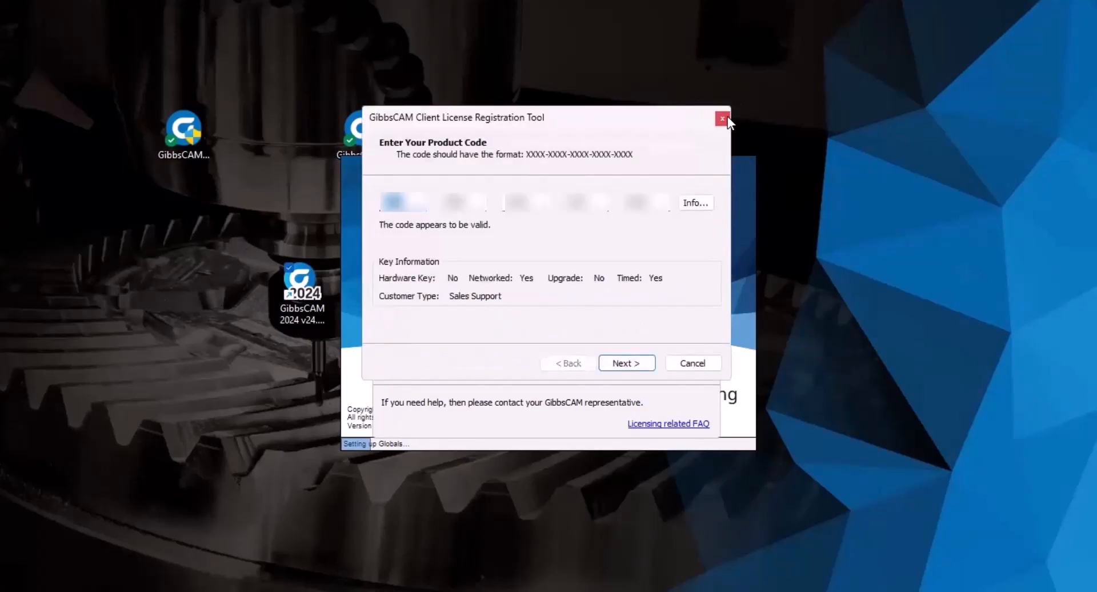
{"action": "left_click", "coordinate": [711, 364]}
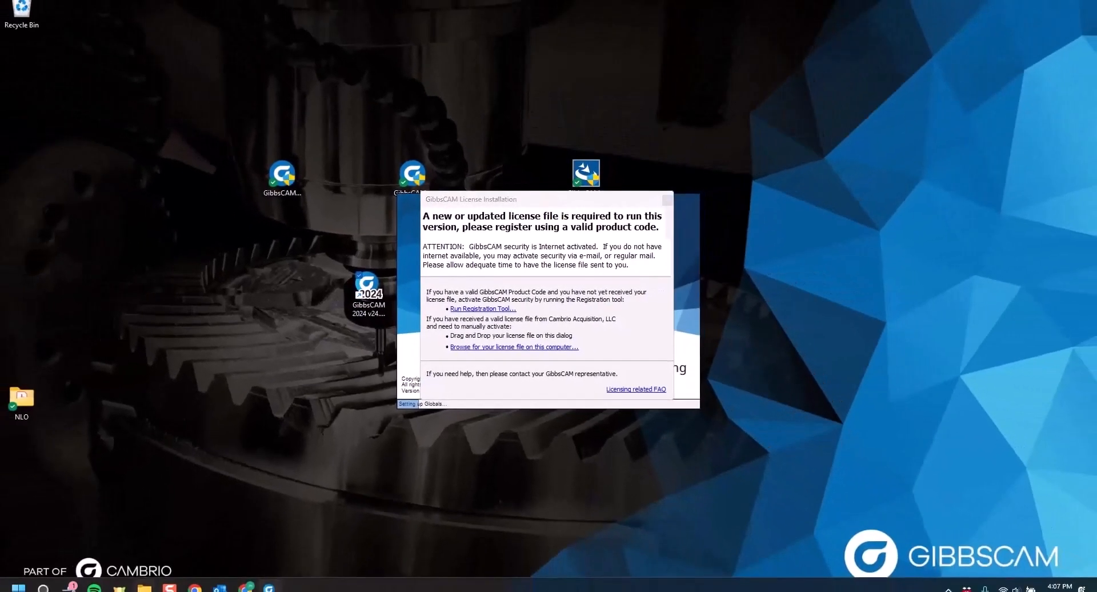
{"action": "left_click", "coordinate": [144, 588]}
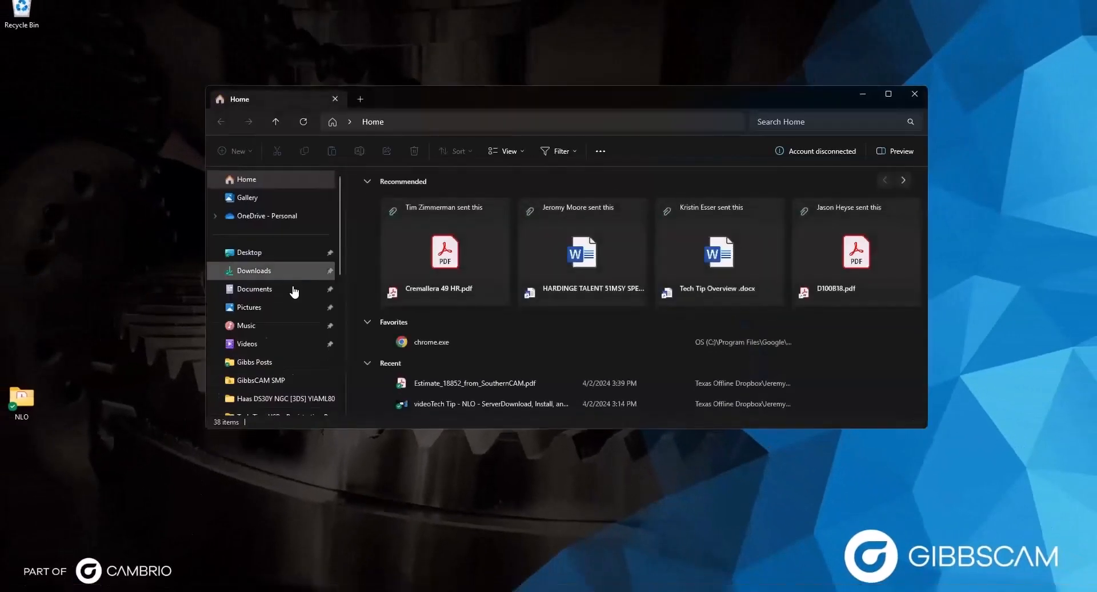
Browse to C:\Program Files\GibbsCAM\GibbsCAM NLO Server 2024 to find the .lic file.
{"action": "scroll", "coordinate": [290, 291], "scroll_direction": "down", "scroll_amount": 7}
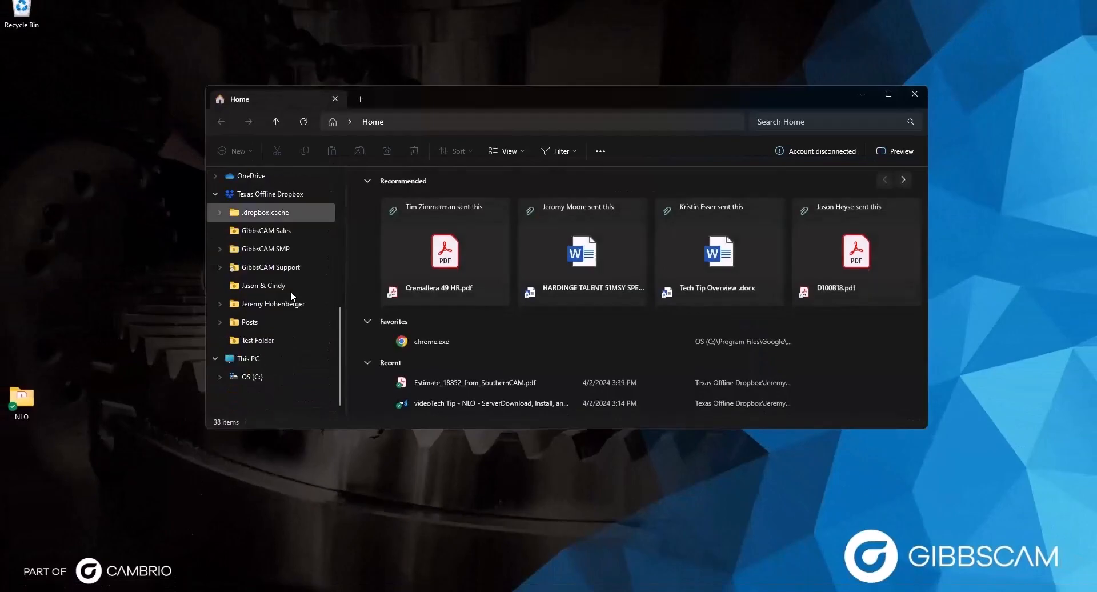
{"action": "left_click", "coordinate": [259, 379]}
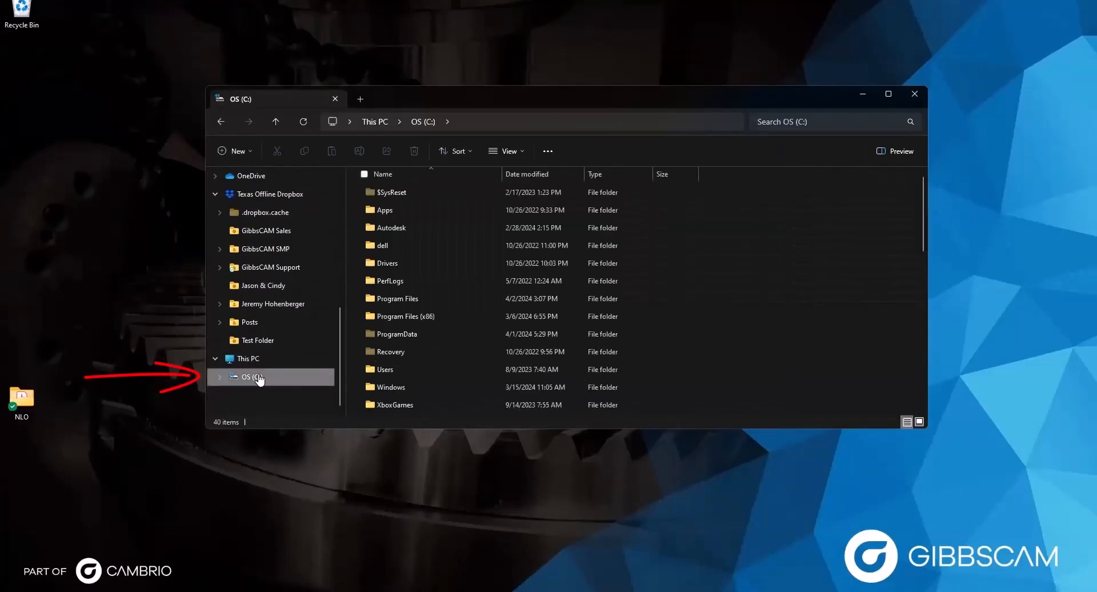
{"action": "double_click", "coordinate": [412, 303]}
{"action": "scroll", "coordinate": [412, 302], "scroll_direction": "down", "scroll_amount": 2}
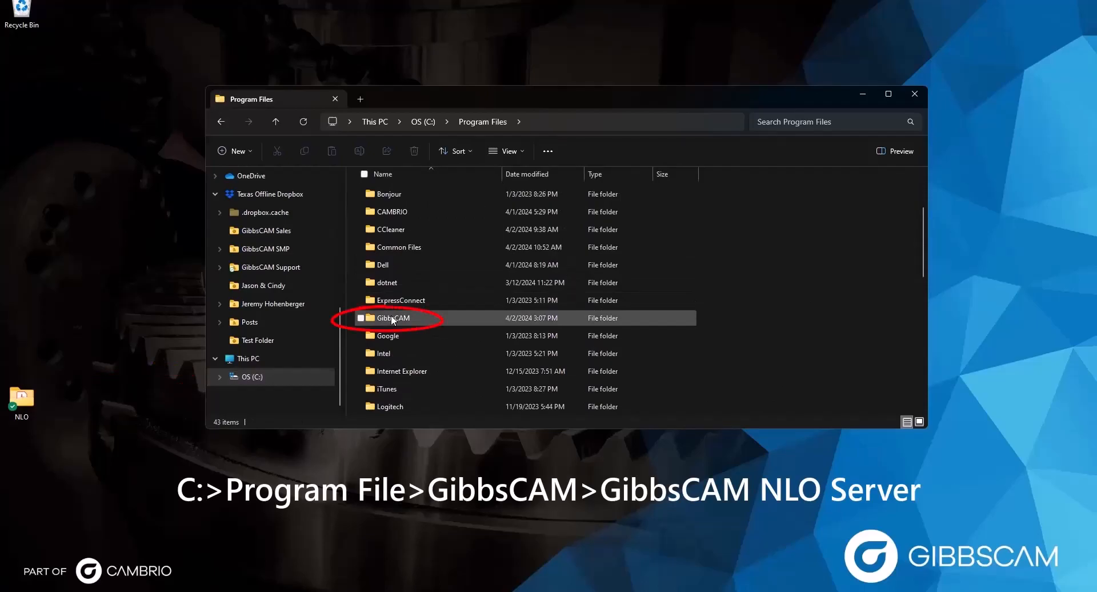
{"action": "double_click", "coordinate": [392, 319]}
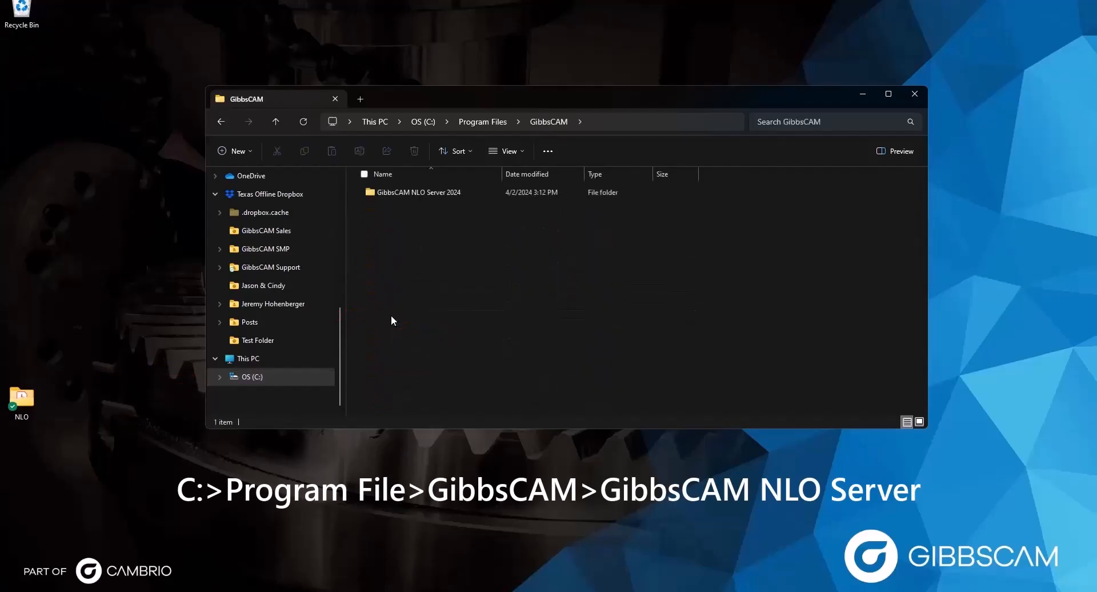
{"action": "double_click", "coordinate": [409, 191]}
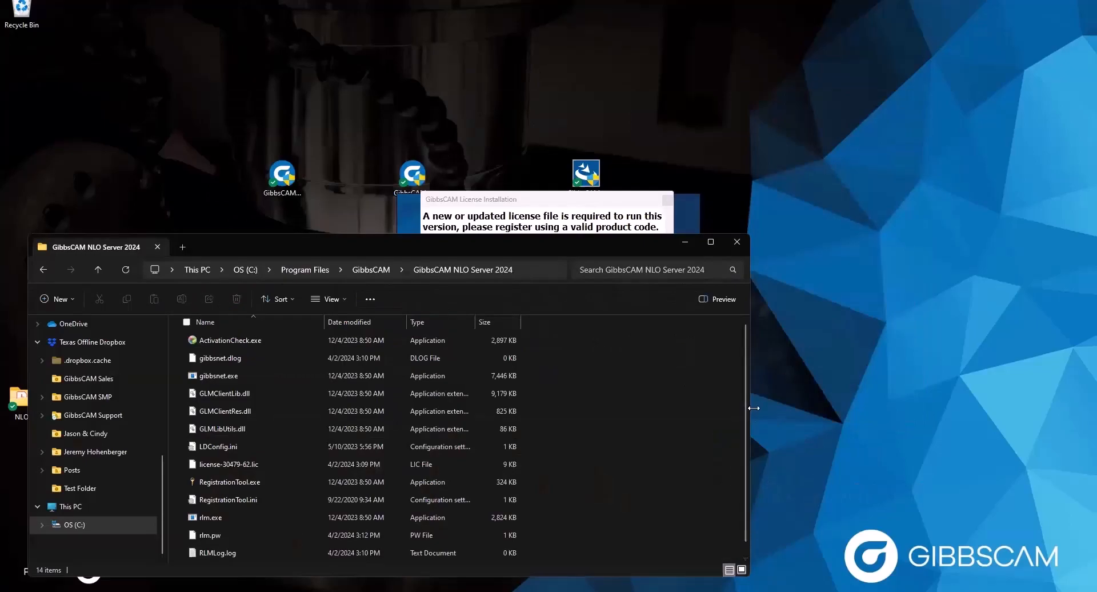
Drop license-30479-62.lic onto the License Installation dialog and confirm its successful deployment.
{"action": "left_click_drag", "start_coordinate": [754, 408], "coordinate": [436, 408]}
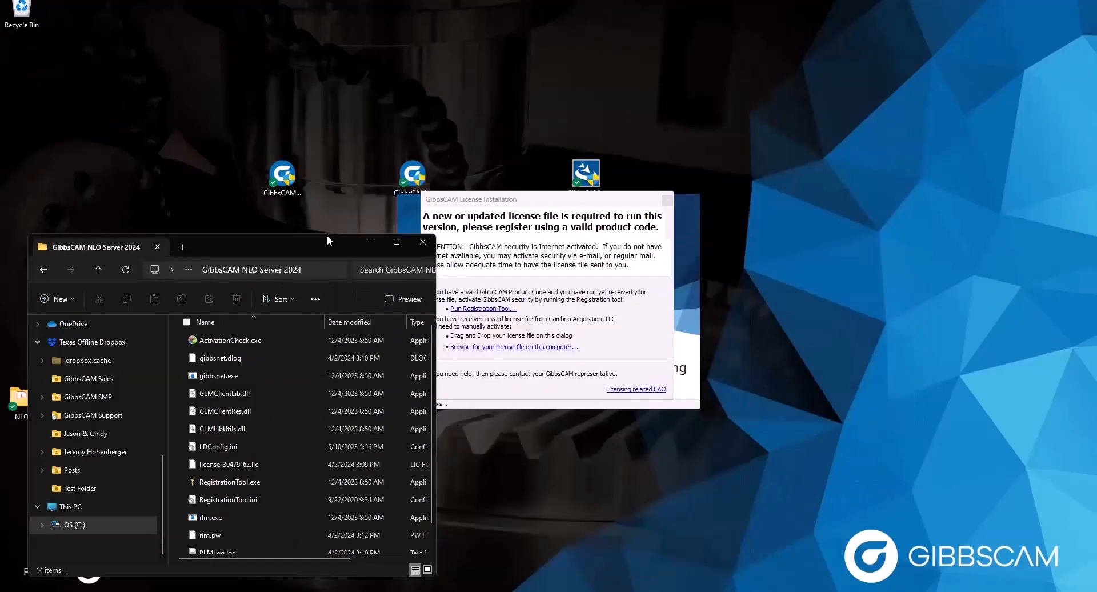
{"action": "left_click_drag", "start_coordinate": [327, 235], "coordinate": [336, 128]}
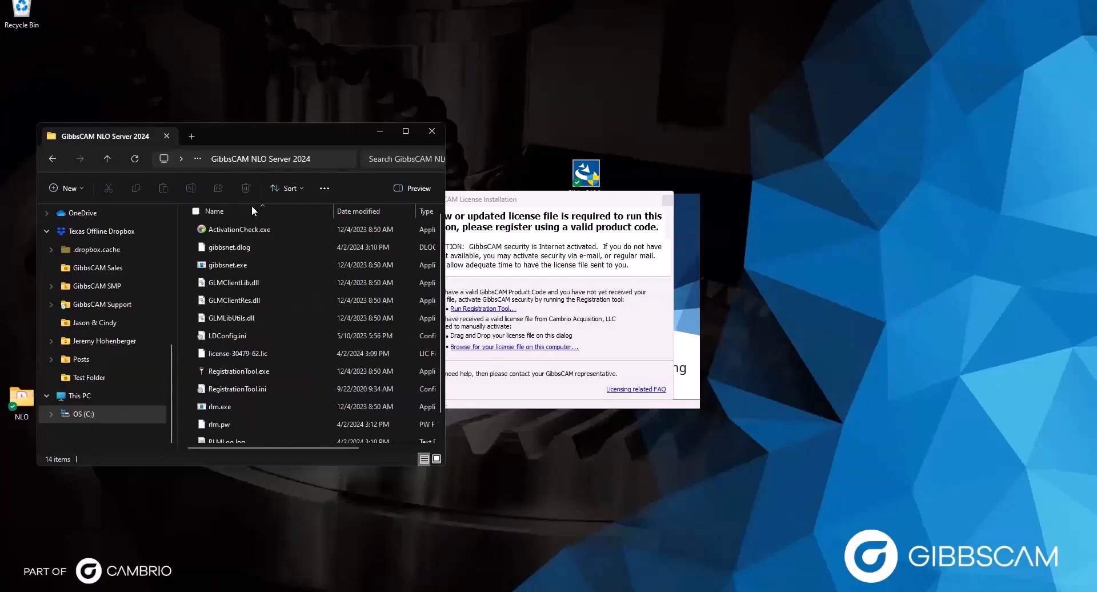
{"action": "left_click_drag", "start_coordinate": [213, 352], "coordinate": [466, 330]}
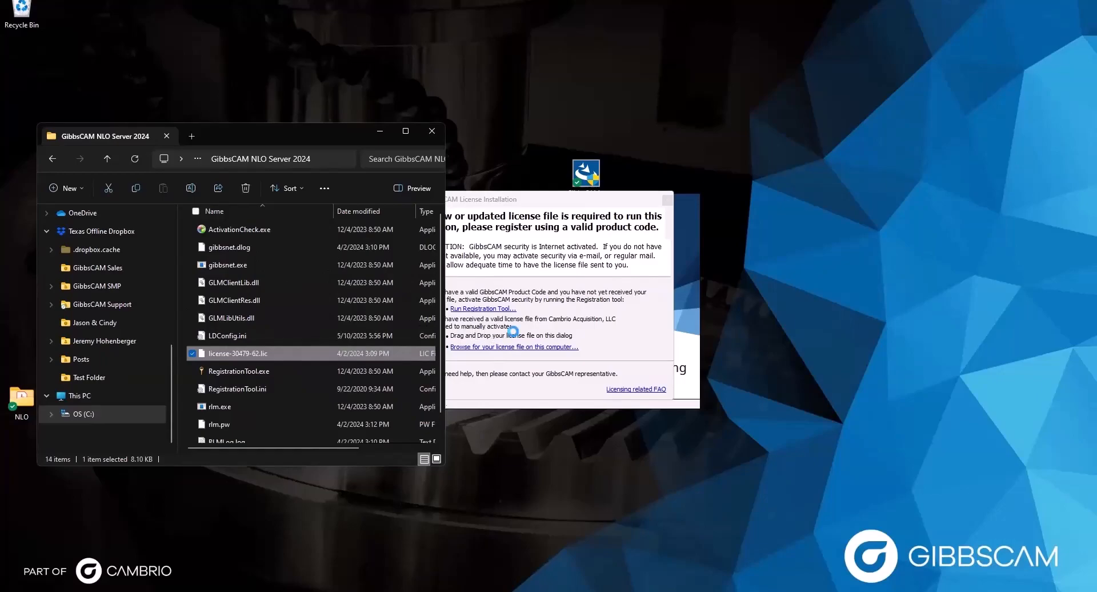
{"action": "left_click", "coordinate": [381, 132]}
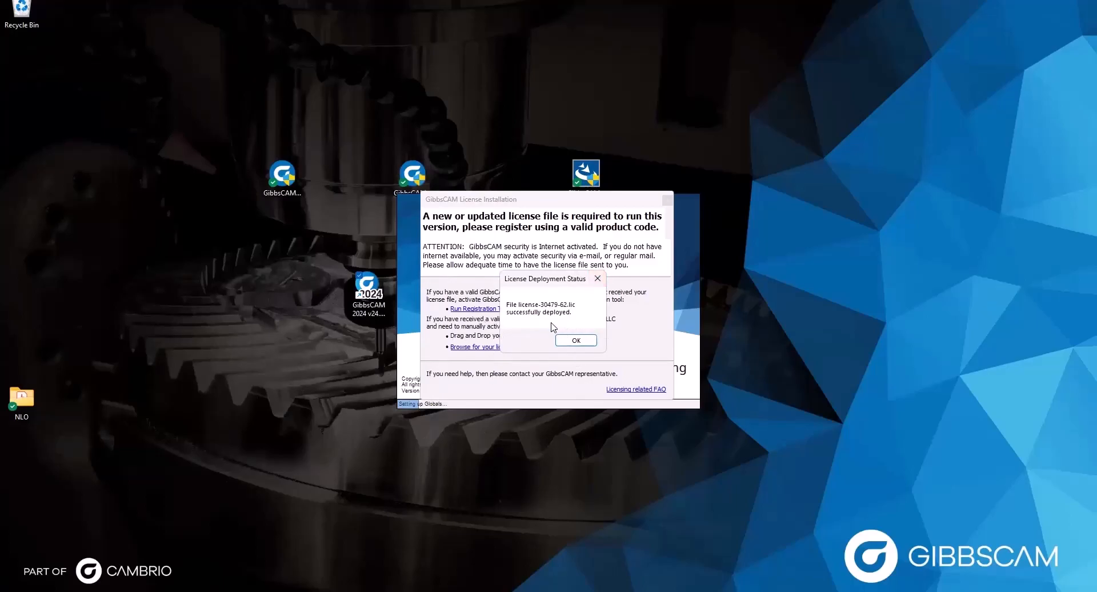
{"action": "left_click", "coordinate": [576, 340]}
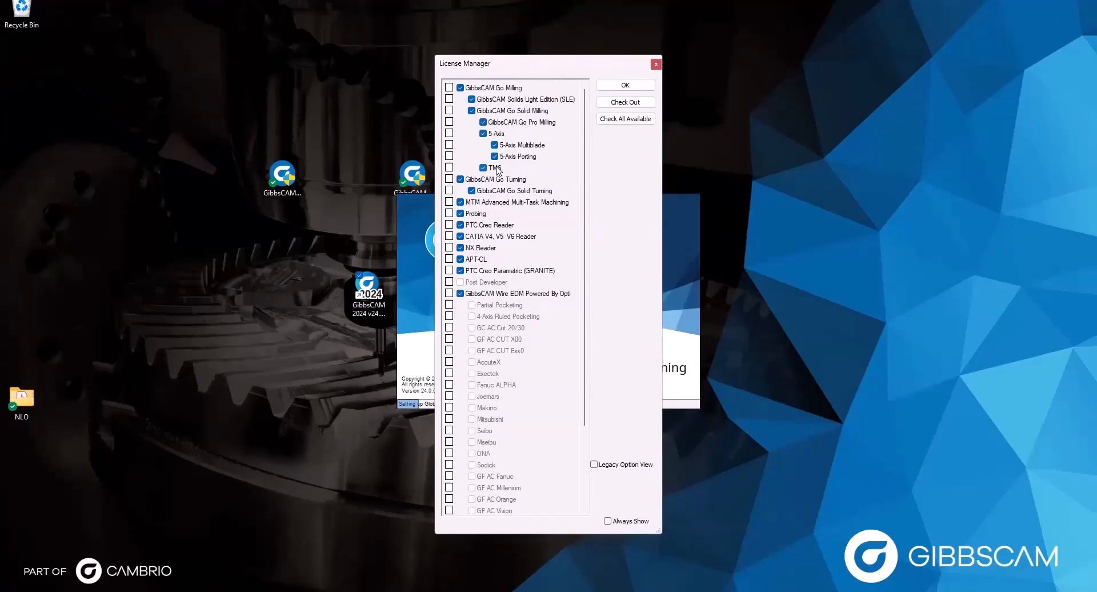
Check out all available modules in License Manager and turn off Always Show.
{"action": "left_click", "coordinate": [624, 120]}
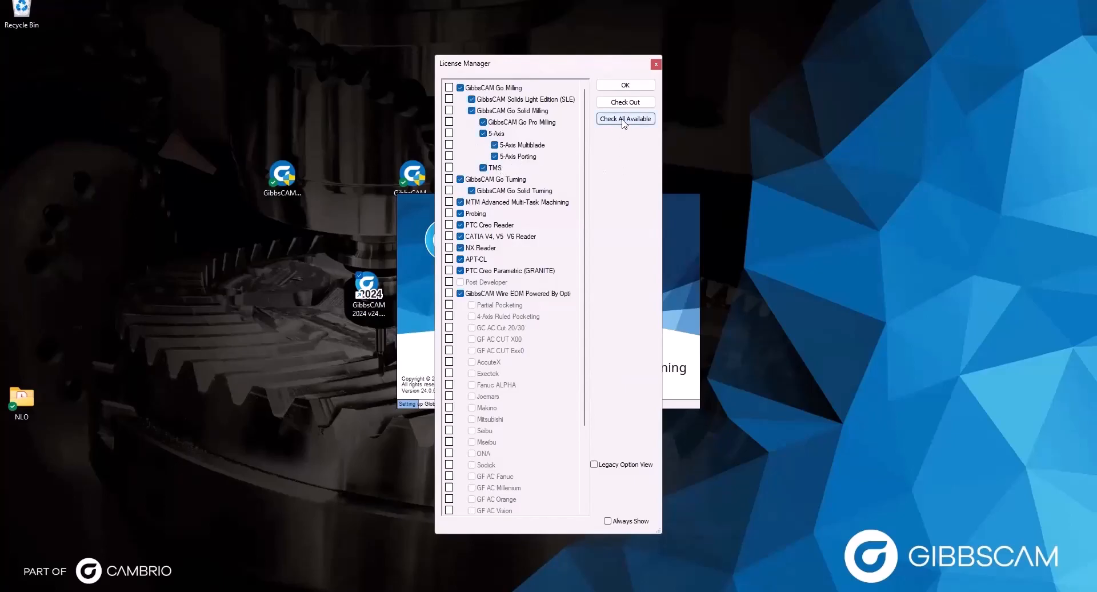
{"action": "left_click", "coordinate": [461, 178]}
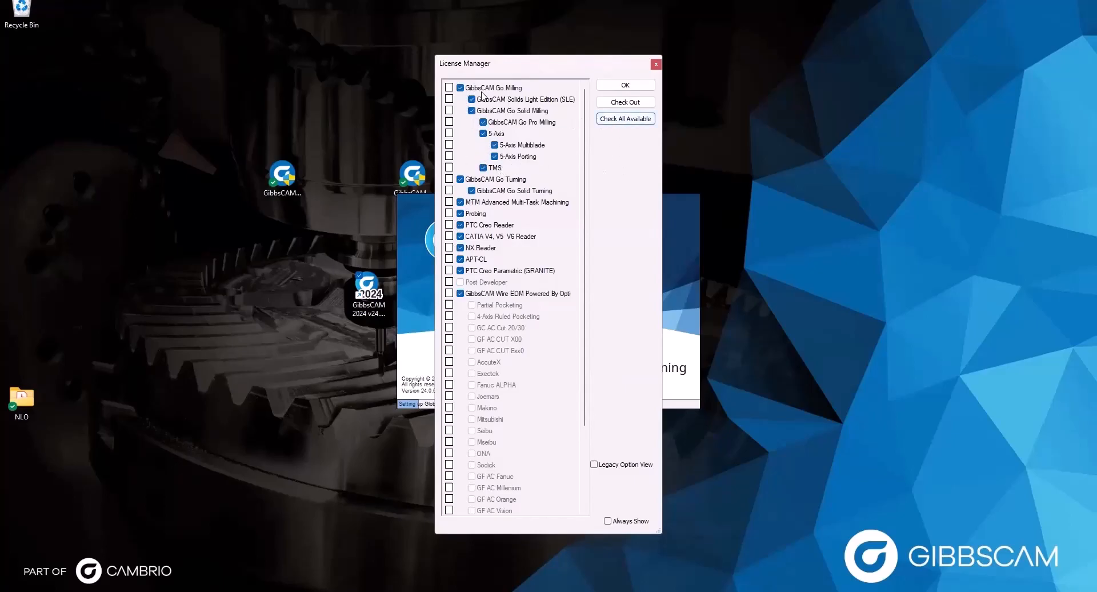
{"action": "left_click", "coordinate": [617, 120]}
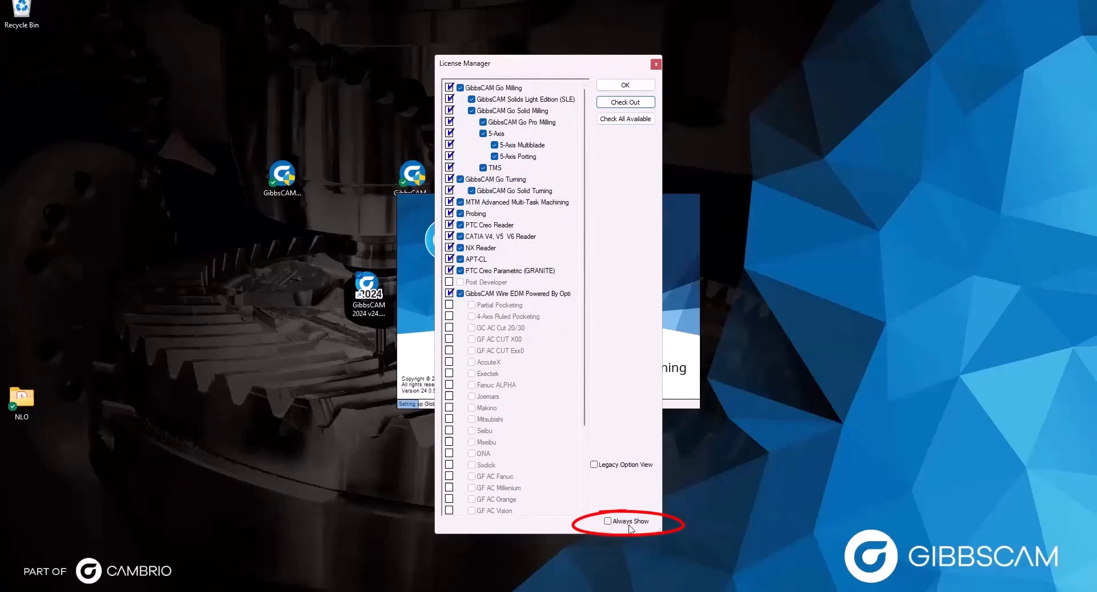
{"action": "left_click", "coordinate": [607, 521]}
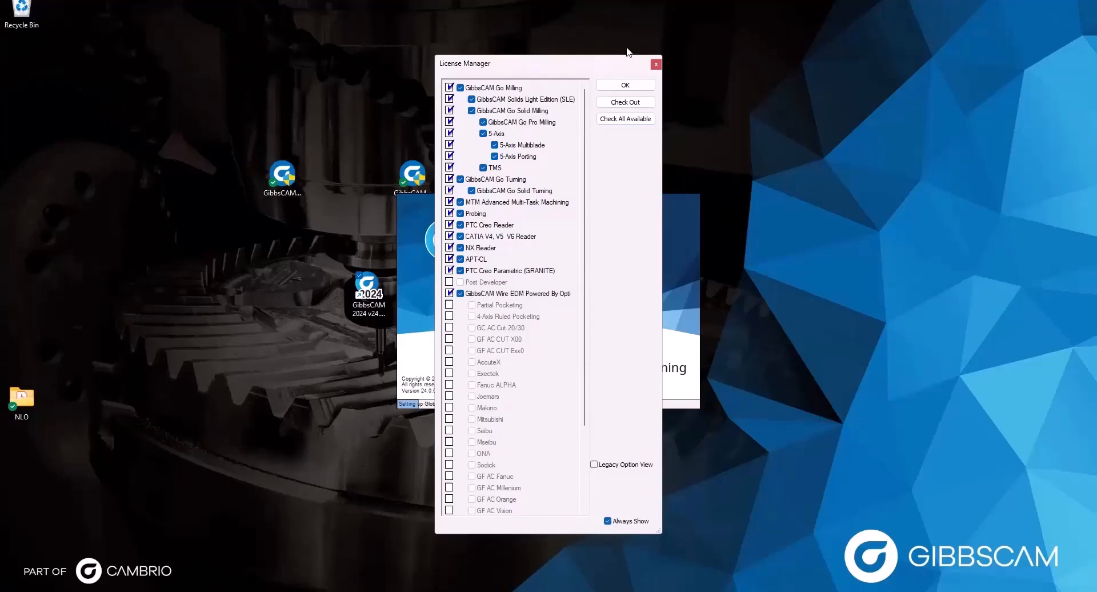
{"action": "left_click", "coordinate": [615, 522]}
Re-tick 5-Axis and GibbsCAM Go Milling, then accept the selected license modules.
{"action": "left_click", "coordinate": [483, 133]}
{"action": "left_click", "coordinate": [460, 87]}
{"action": "left_click", "coordinate": [483, 133]}
{"action": "left_click_drag", "start_coordinate": [553, 69], "coordinate": [547, 68]}
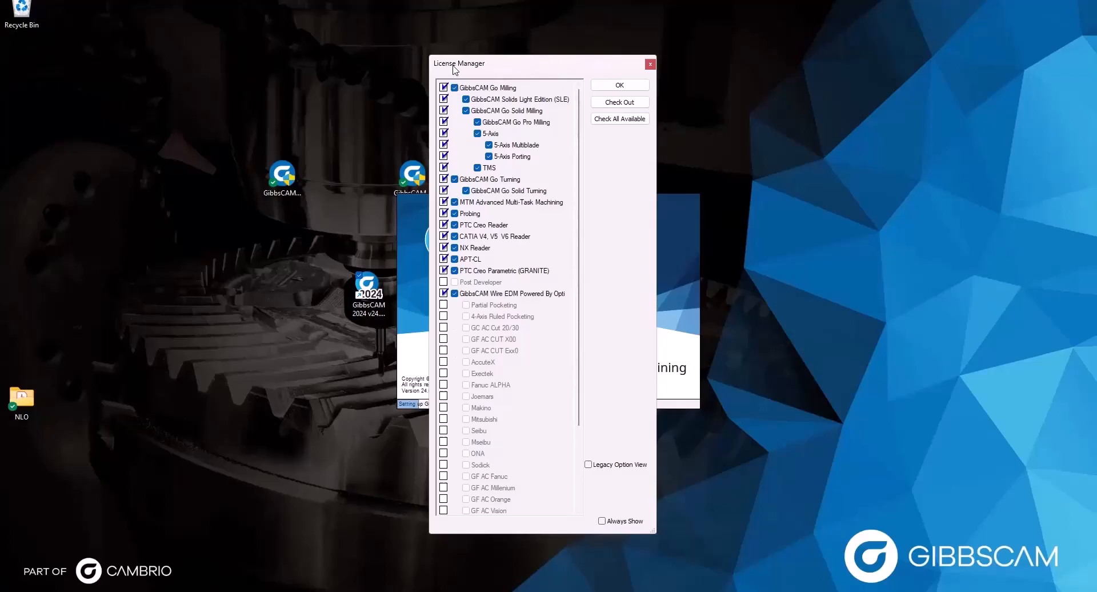
{"action": "left_click", "coordinate": [617, 84]}
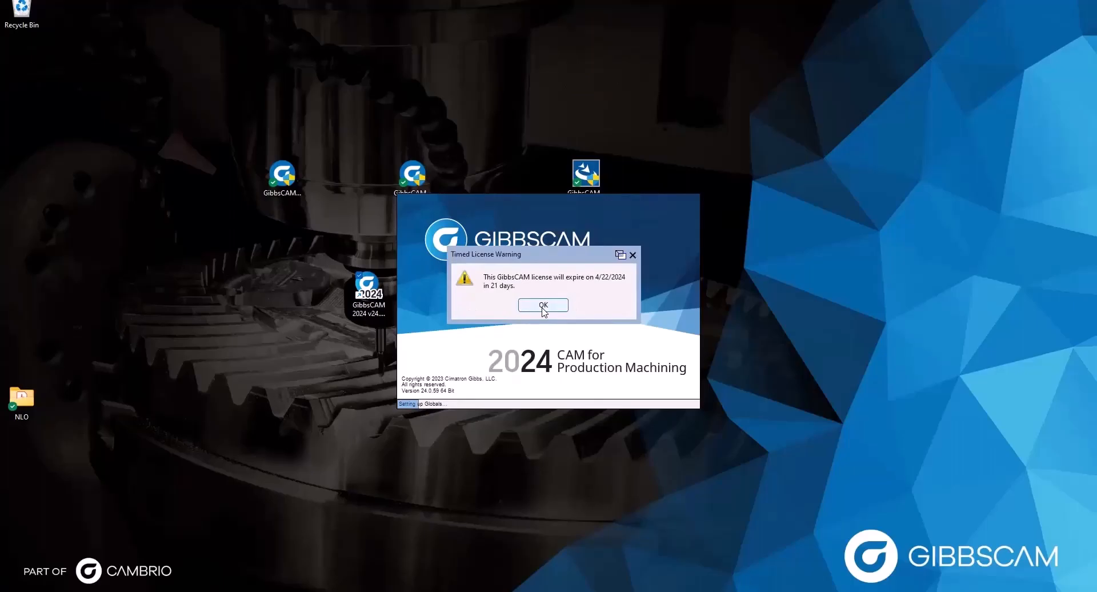
Acknowledge the Timed License Warning that the license expires 4/22/2024, in 21 days.
{"action": "left_click", "coordinate": [543, 305]}
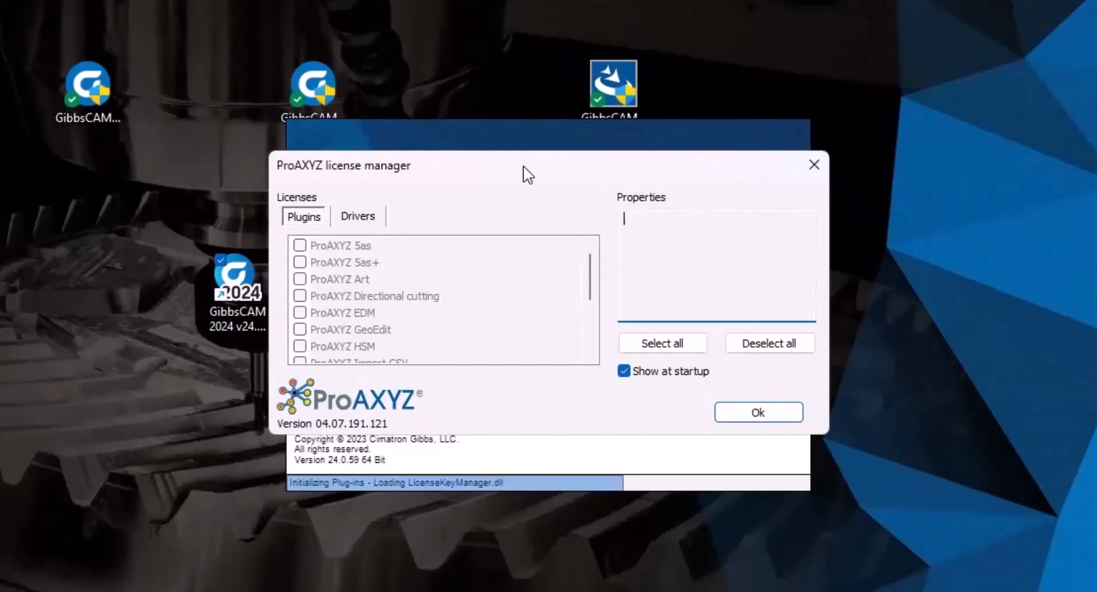
Untick 'Show at startup' in the ProAXYZ license manager and close it to finish loading.
{"action": "left_click_drag", "start_coordinate": [526, 170], "coordinate": [528, 194]}
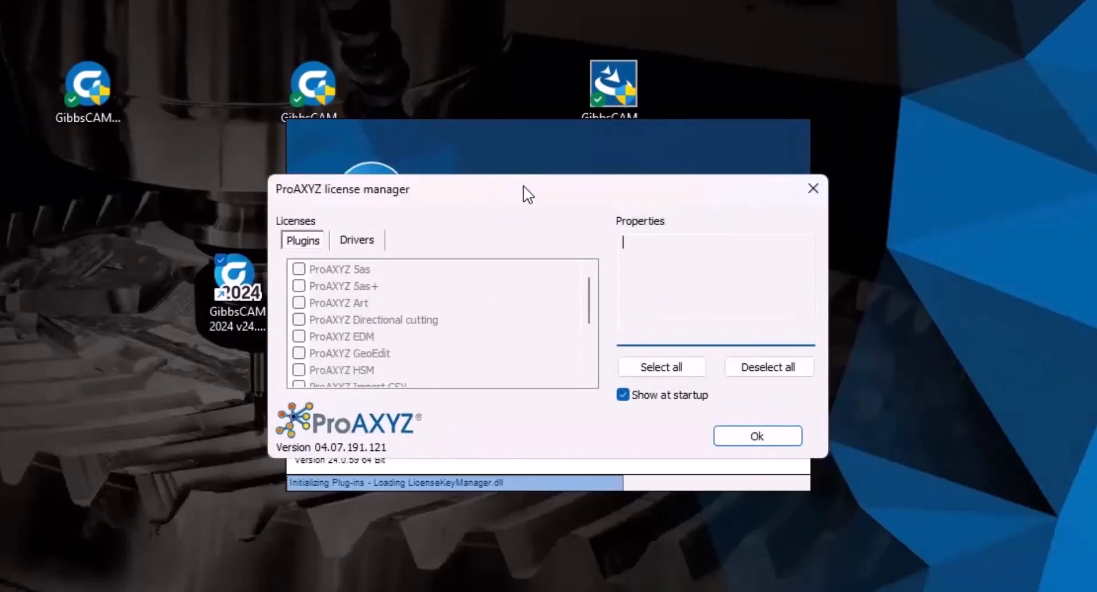
{"action": "scroll", "coordinate": [479, 329], "scroll_direction": "down", "scroll_amount": 2}
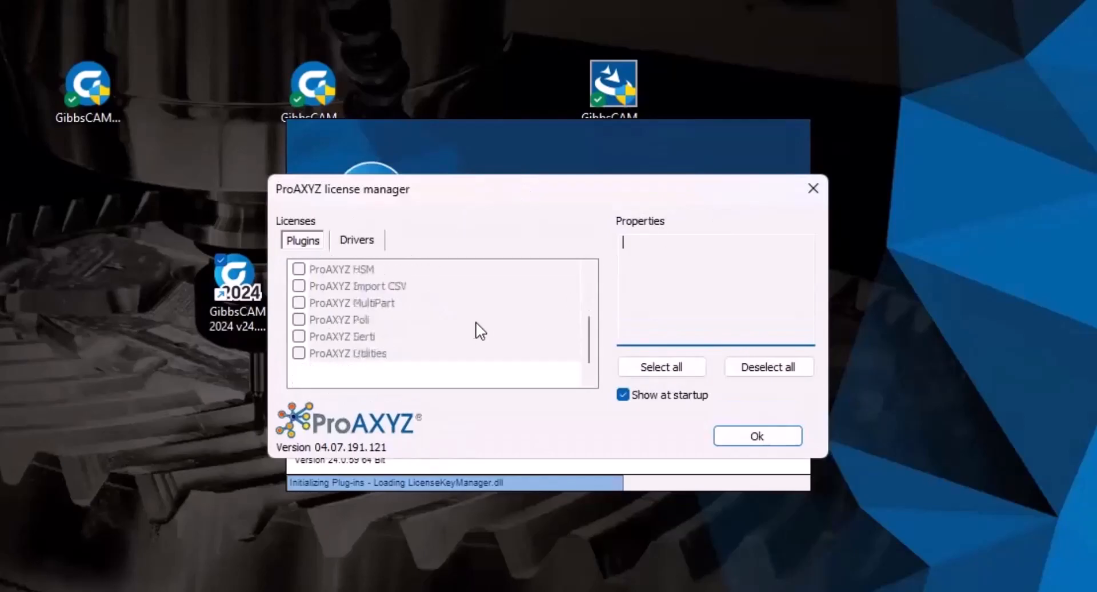
{"action": "scroll", "coordinate": [472, 328], "scroll_direction": "up", "scroll_amount": 3}
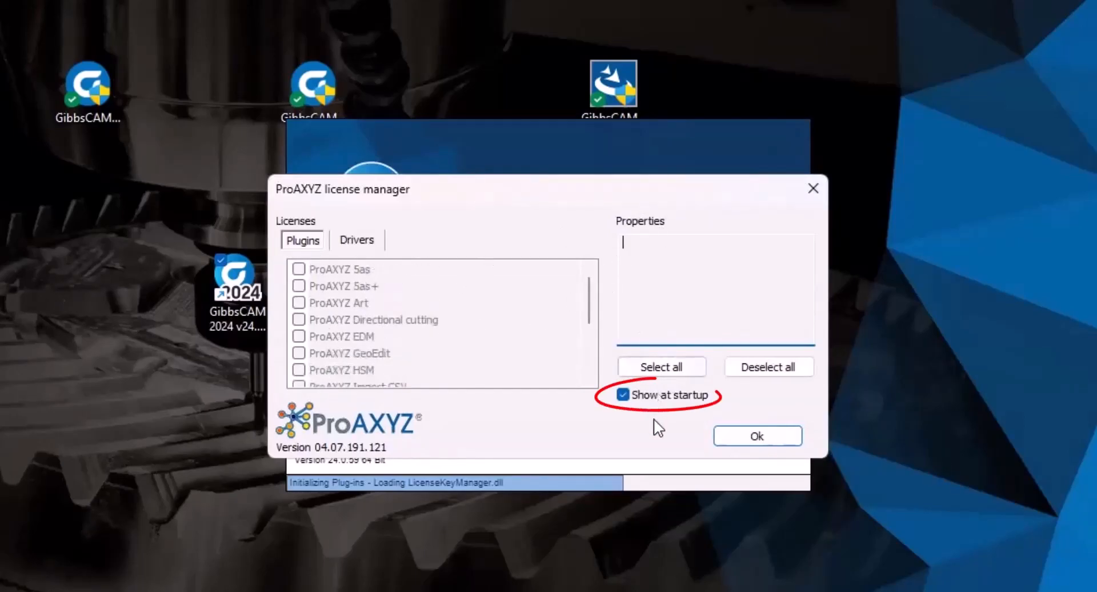
{"action": "left_click", "coordinate": [624, 395]}
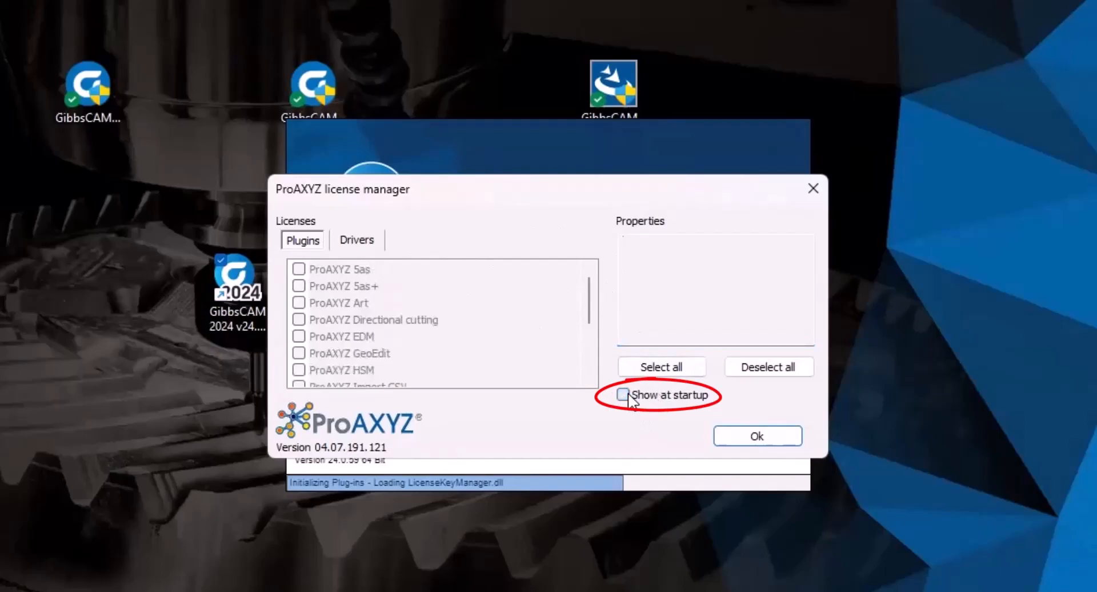
{"action": "left_click", "coordinate": [780, 434]}
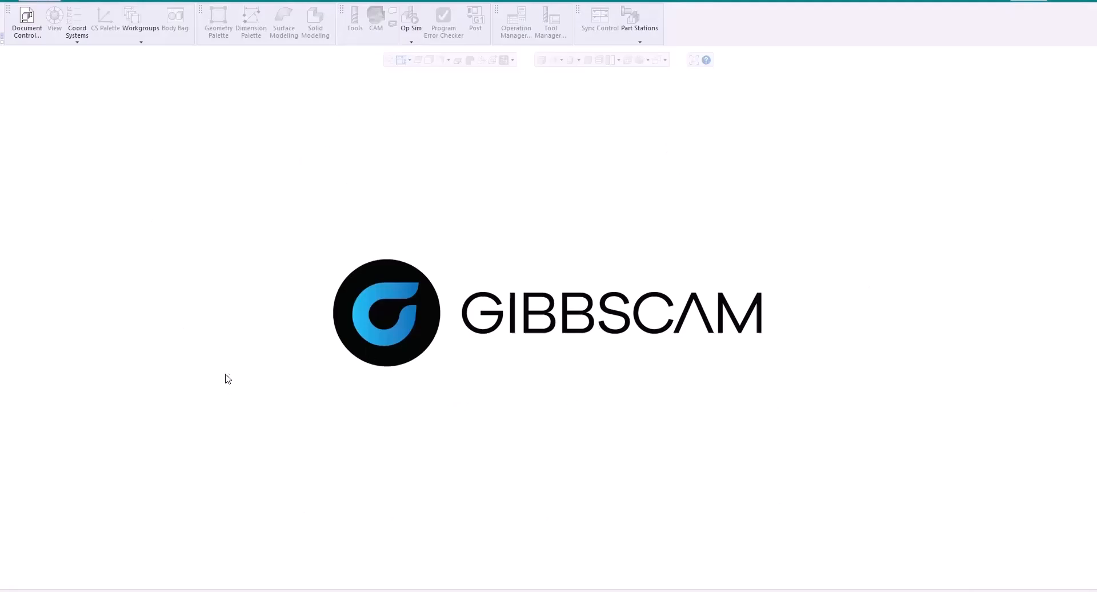
Open File > Preferences and switch to the Interface page.
{"action": "left_click", "coordinate": [72, 2]}
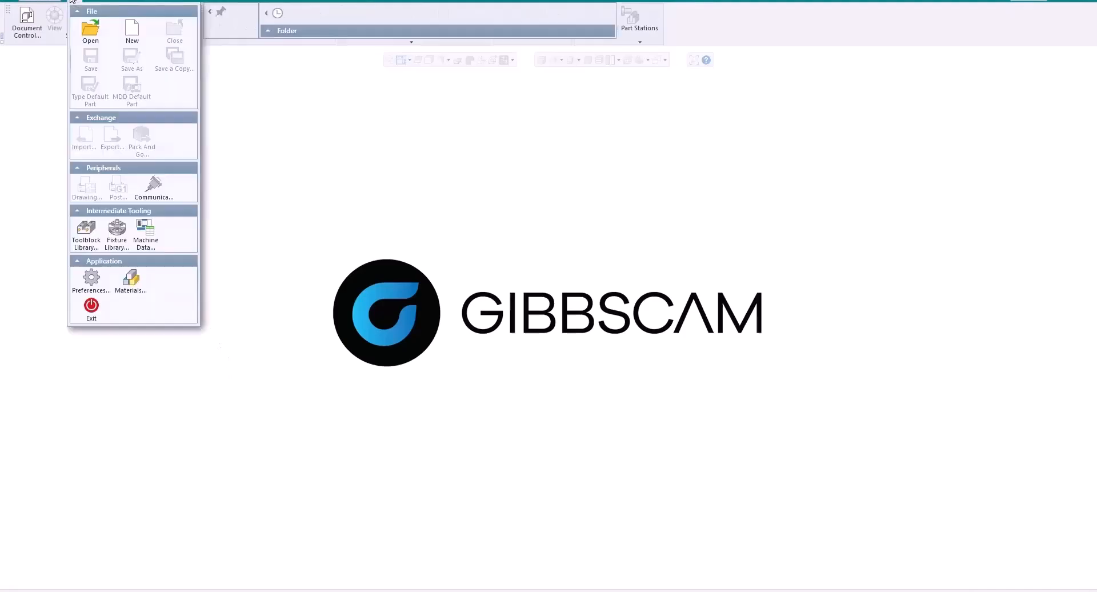
{"action": "left_click", "coordinate": [90, 279]}
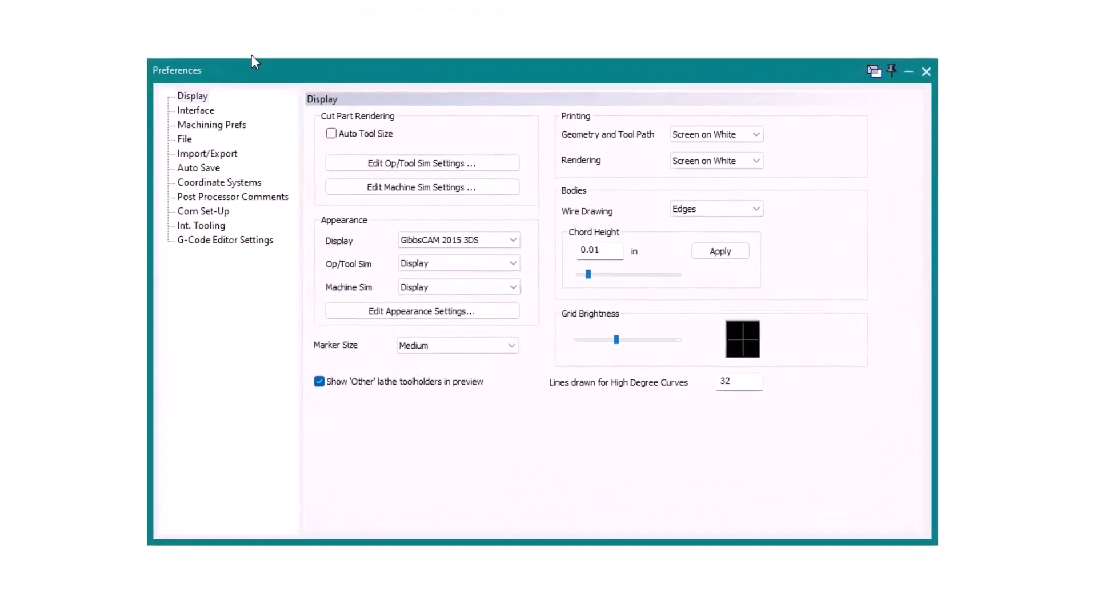
{"action": "left_click", "coordinate": [197, 111]}
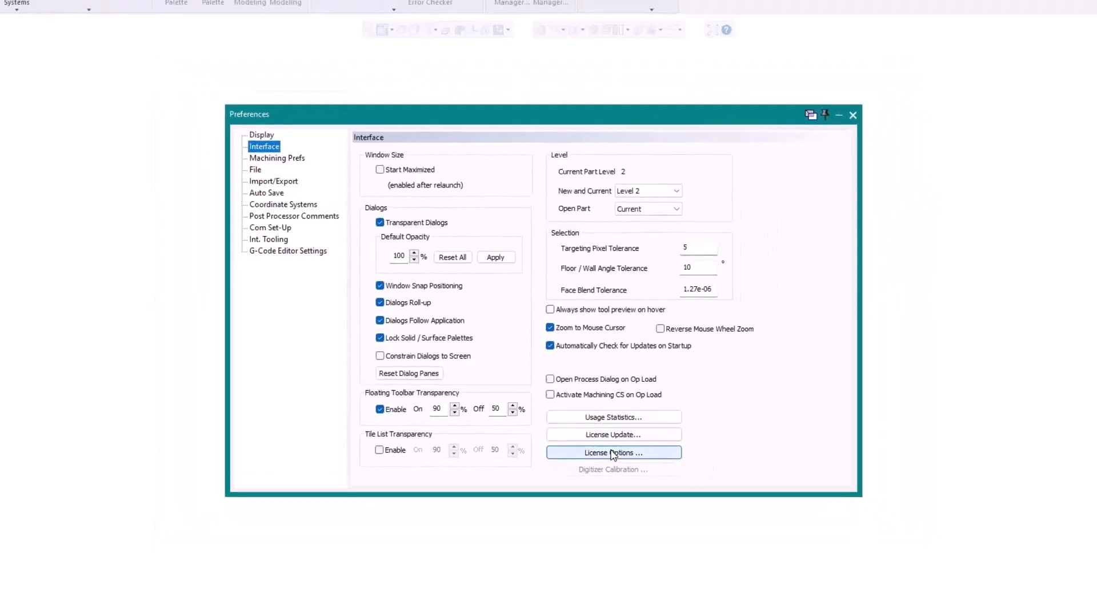
Check the enabled modules in License Options, then close it and the Preferences dialog.
{"action": "left_click", "coordinate": [613, 452]}
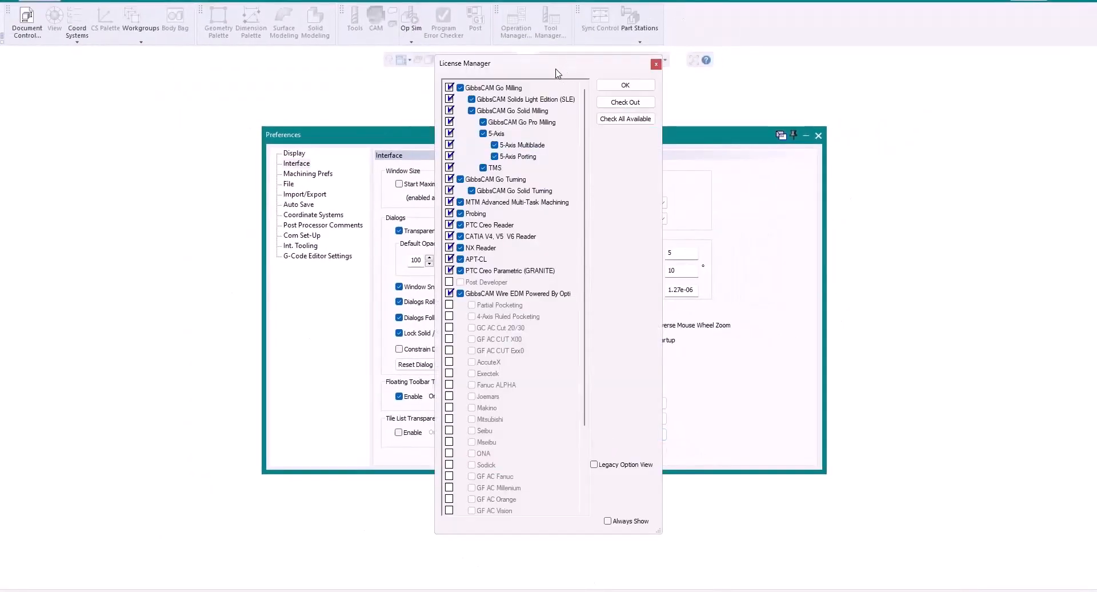
{"action": "left_click_drag", "start_coordinate": [557, 73], "coordinate": [545, 62]}
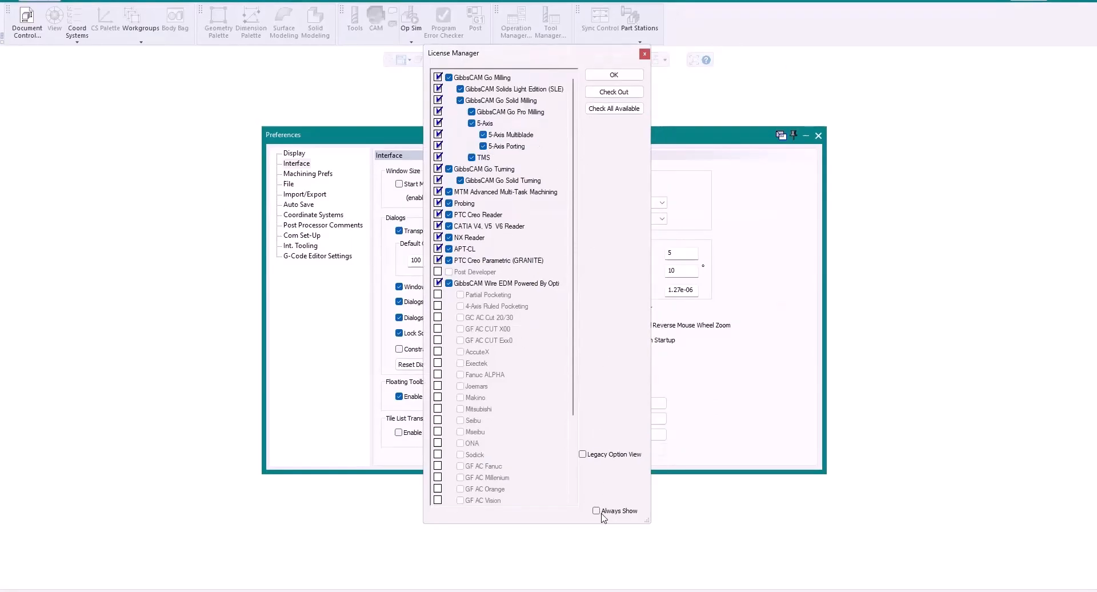
{"action": "left_click", "coordinate": [614, 75]}
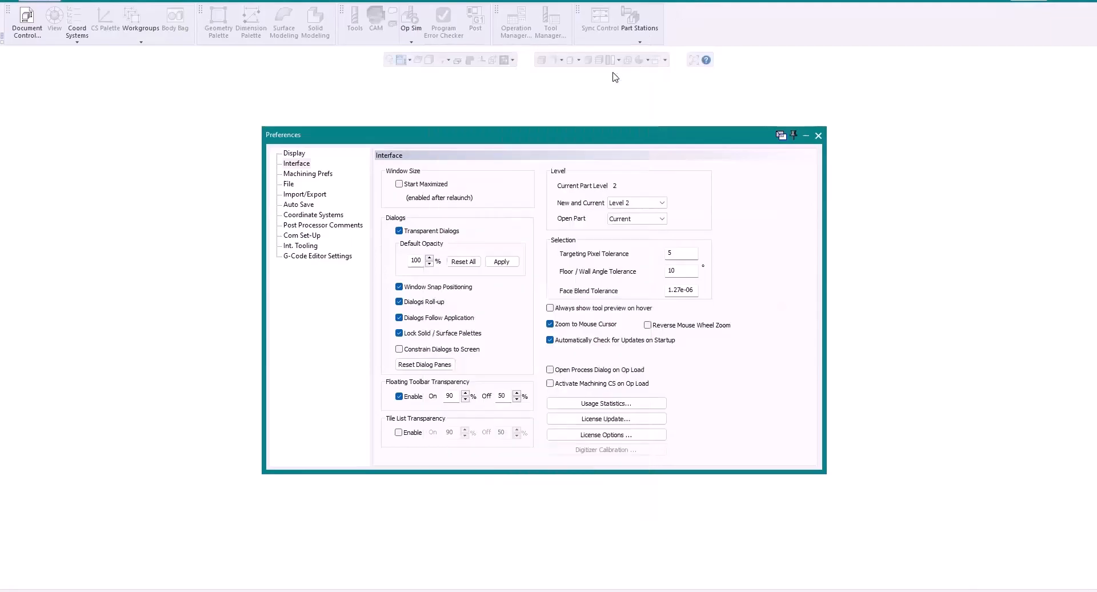
{"action": "left_click", "coordinate": [819, 136]}
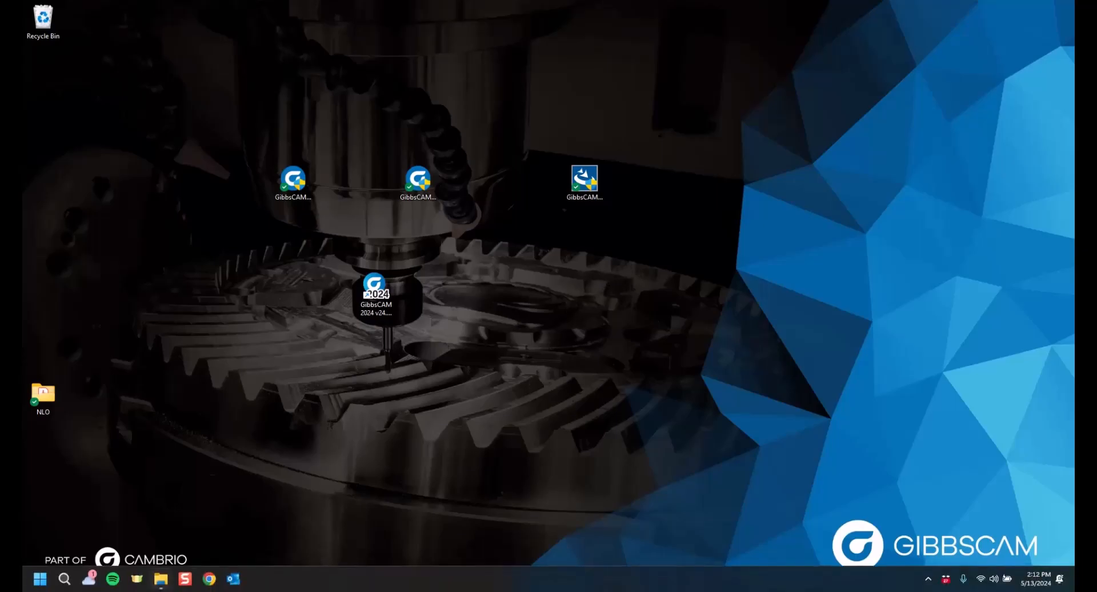
Browse in File Explorer to C:\Program Files\GibbsCAM\GibbsCAM NLO Server 2024.
{"action": "left_click", "coordinate": [160, 578]}
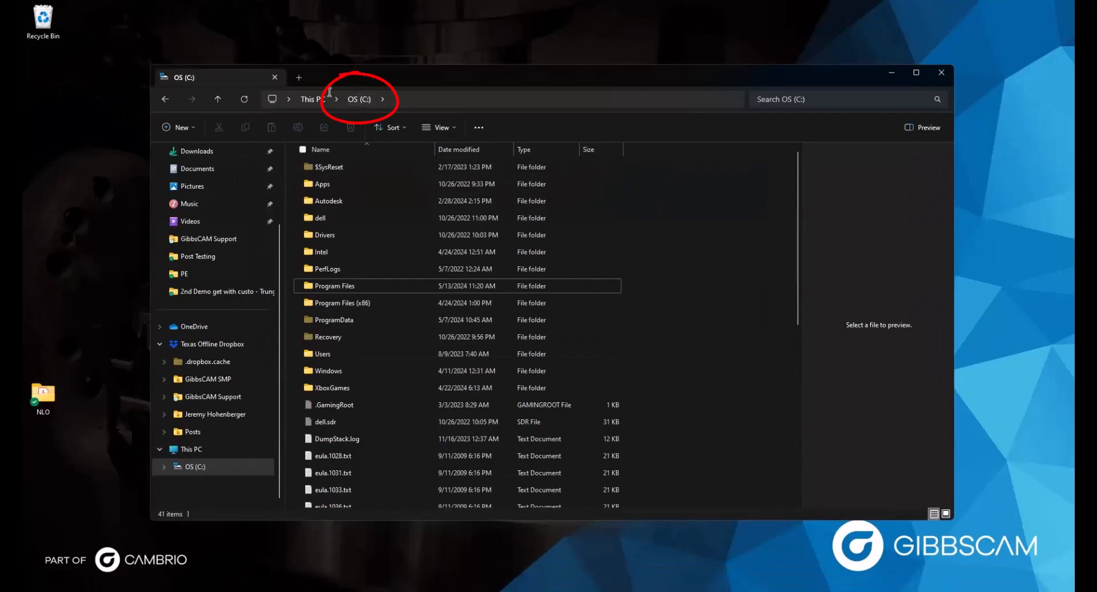
{"action": "double_click", "coordinate": [347, 286]}
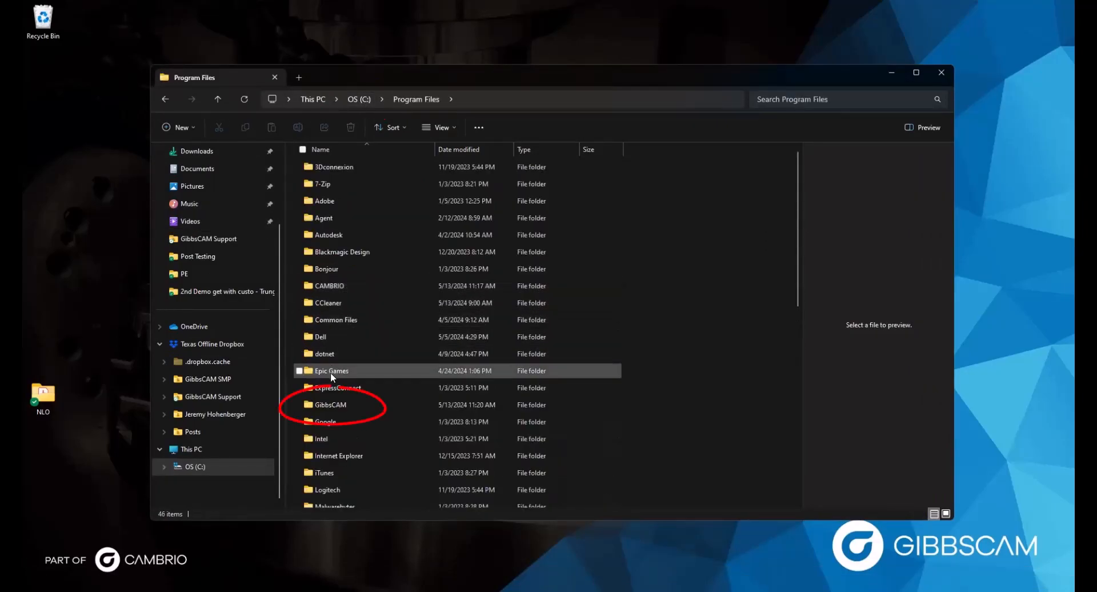
{"action": "right_click", "coordinate": [324, 400]}
{"action": "left_click", "coordinate": [318, 400]}
{"action": "double_click", "coordinate": [318, 400]}
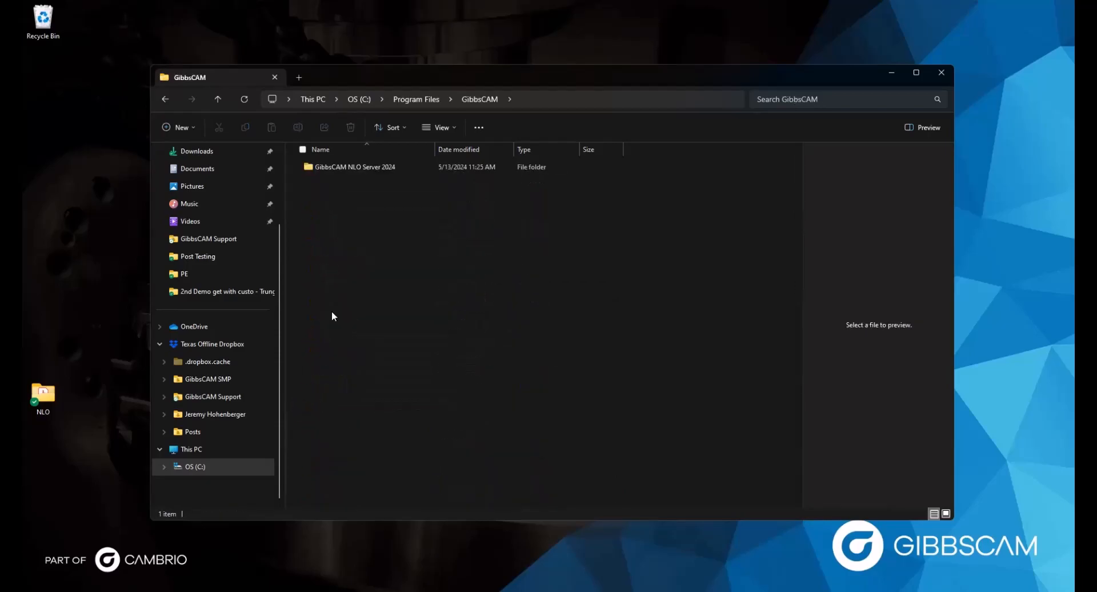
{"action": "double_click", "coordinate": [344, 163]}
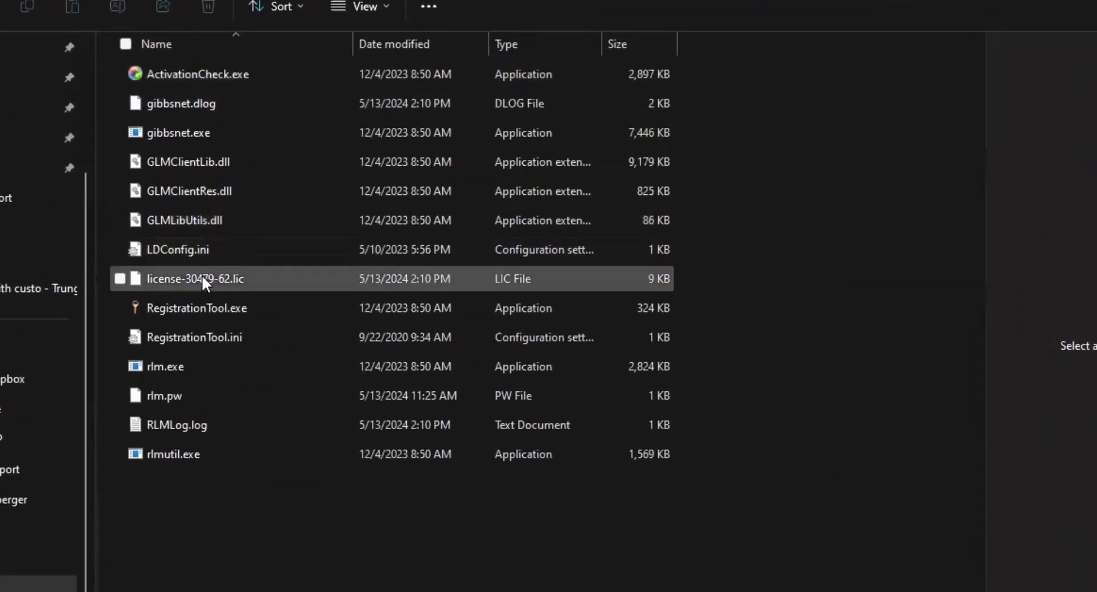
Run RegistrationTool.exe as administrator and register the product code to deploy license-30479-62.lic.
{"action": "right_click", "coordinate": [182, 305]}
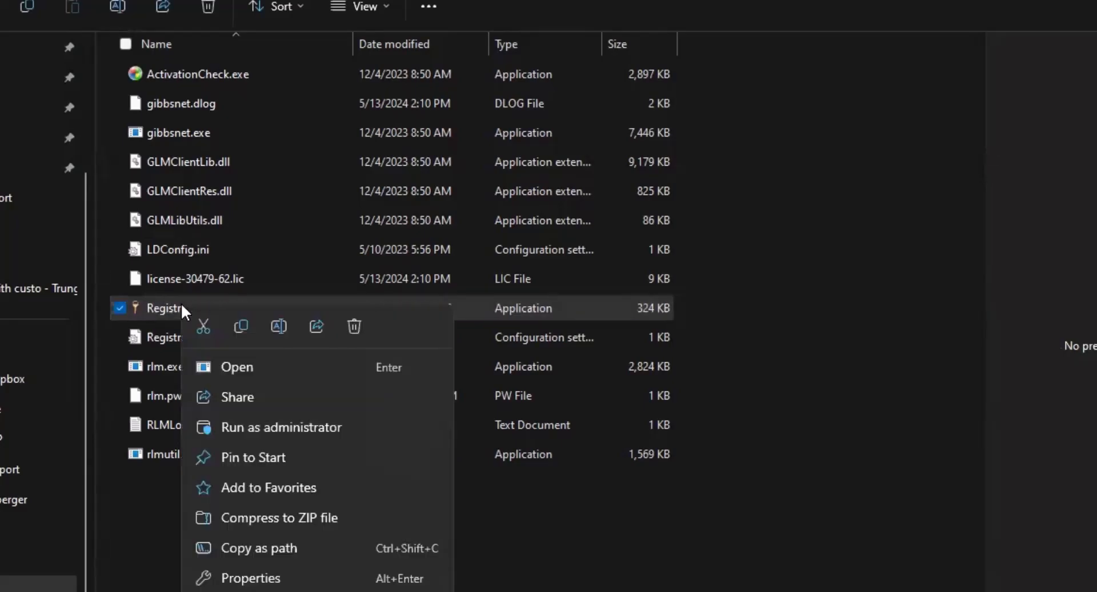
{"action": "left_click", "coordinate": [236, 429]}
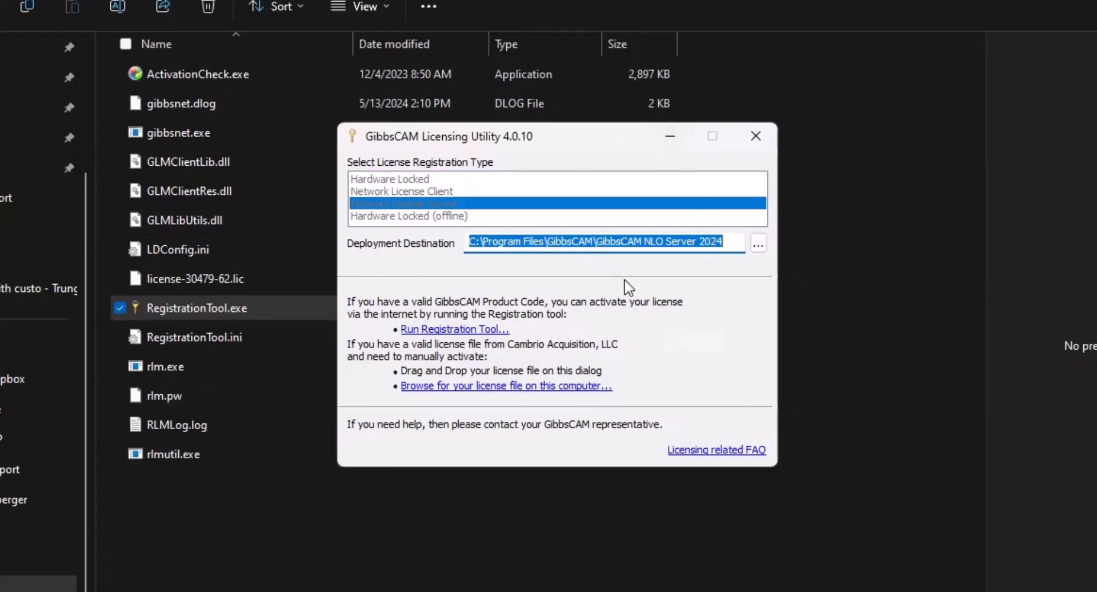
{"action": "left_click", "coordinate": [430, 332]}
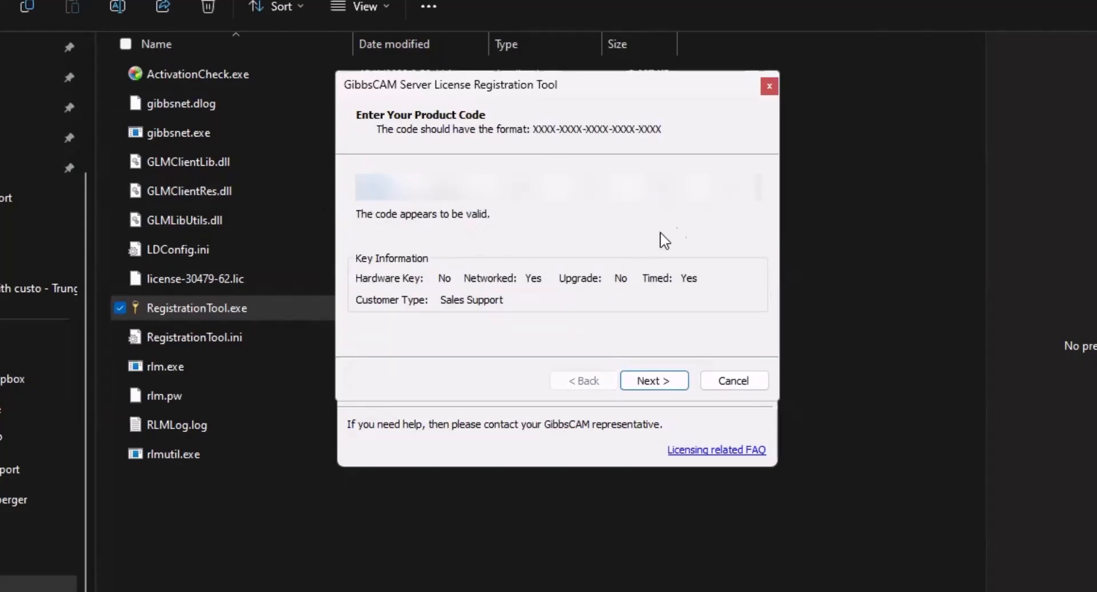
{"action": "left_click", "coordinate": [637, 379]}
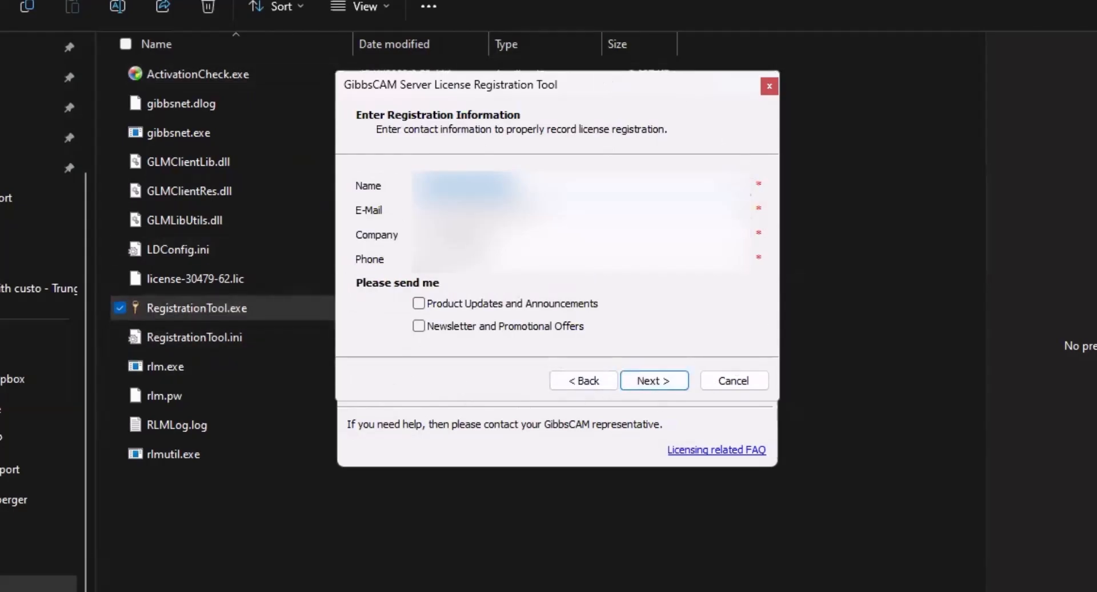
{"action": "left_click", "coordinate": [652, 382]}
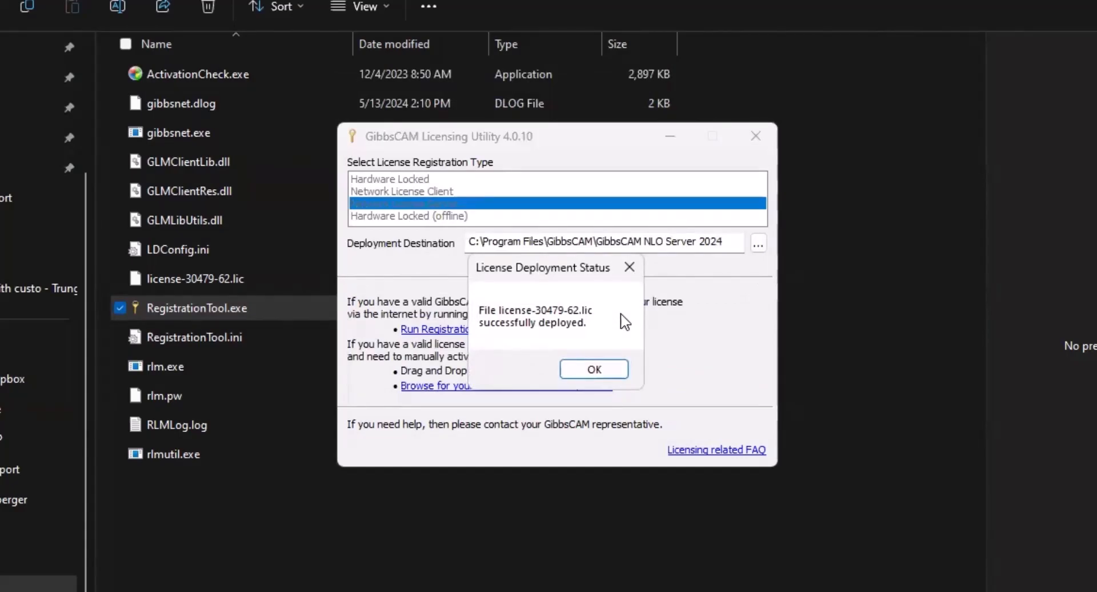
Acknowledge the license-30479-62.lic deployment and restart the RLM Windows service.
{"action": "left_click", "coordinate": [578, 371]}
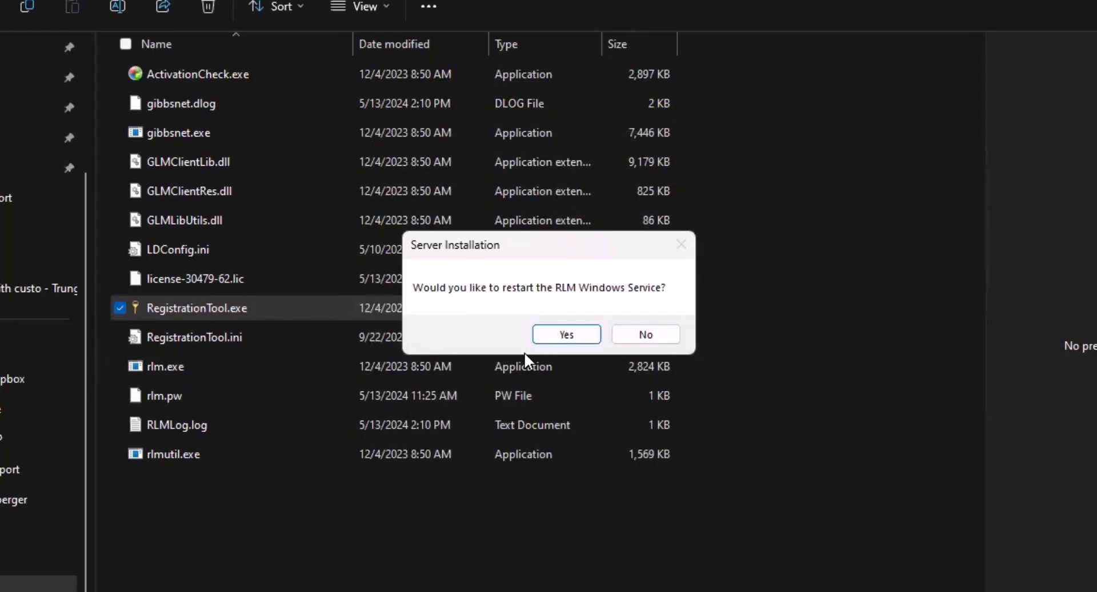
{"action": "left_click", "coordinate": [575, 334]}
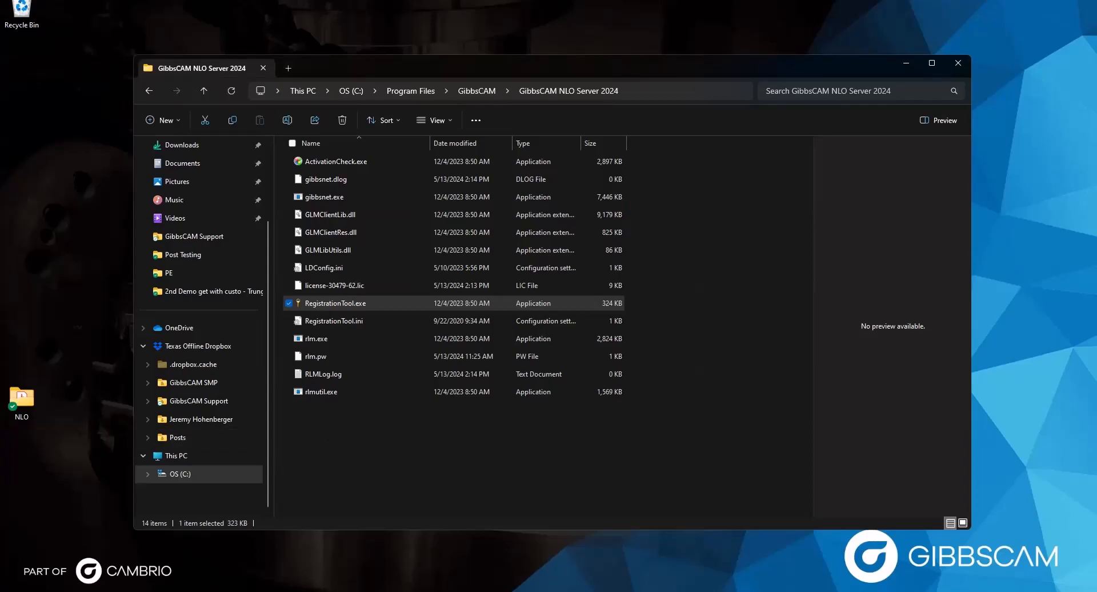
Close the NLO server folder, relaunch GibbsCAM 2024 from the desktop, and dismiss the registration tool.
{"action": "left_click", "coordinate": [957, 64]}
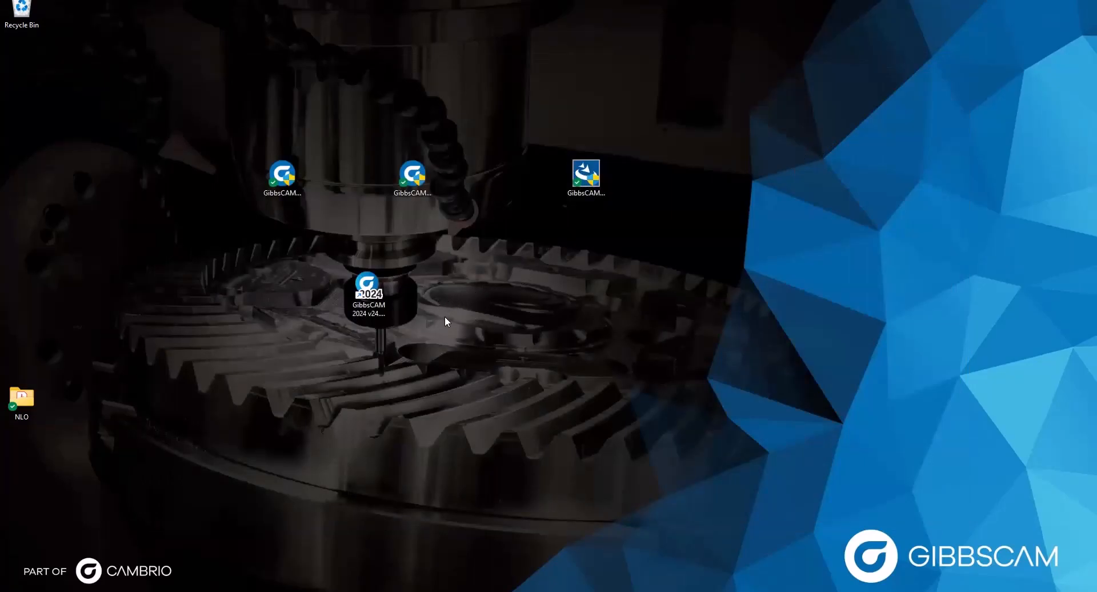
{"action": "left_click", "coordinate": [363, 286]}
{"action": "double_click", "coordinate": [363, 286]}
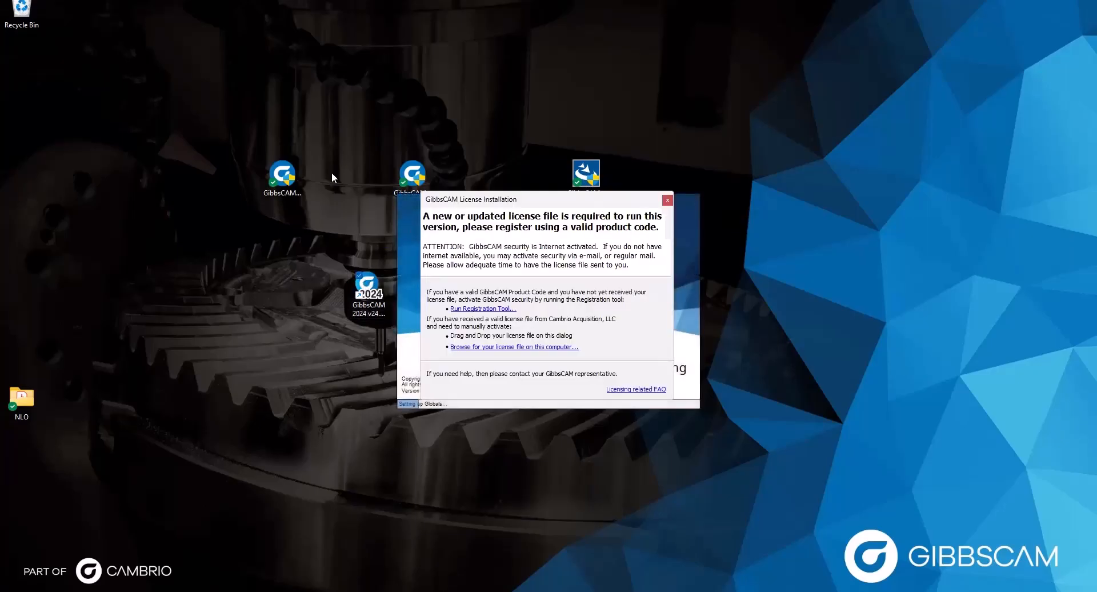
{"action": "left_click", "coordinate": [458, 310]}
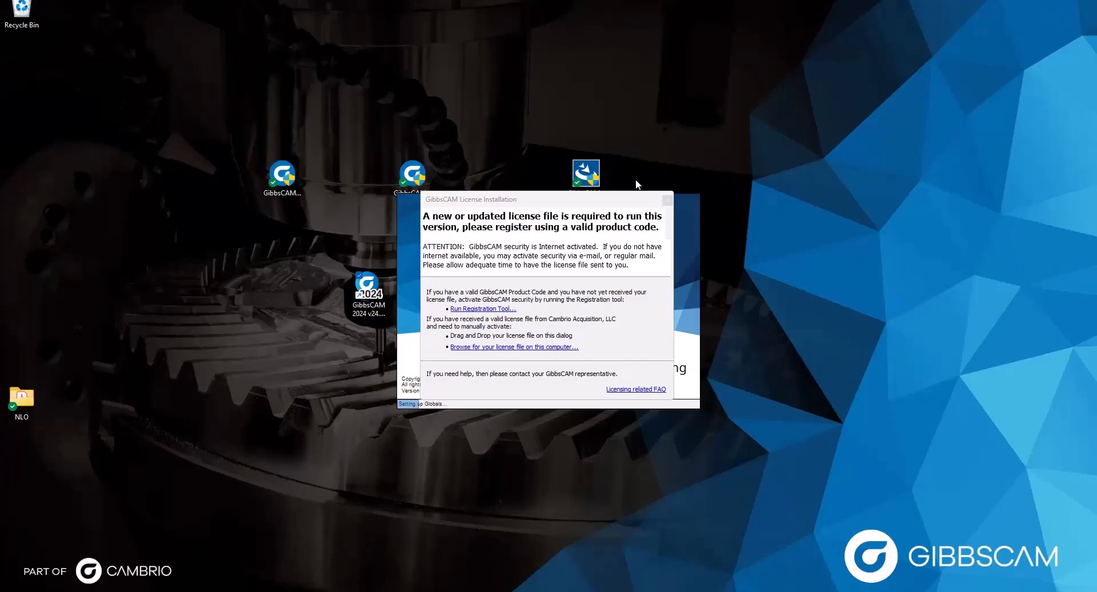
{"action": "left_click", "coordinate": [675, 167]}
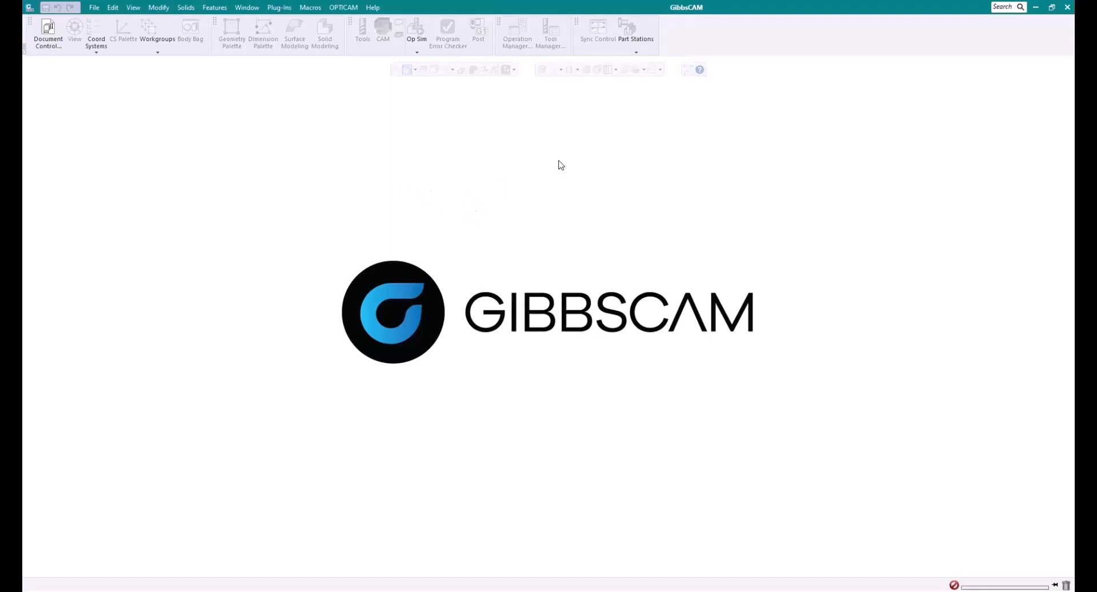
{"action": "left_click", "coordinate": [94, 8]}
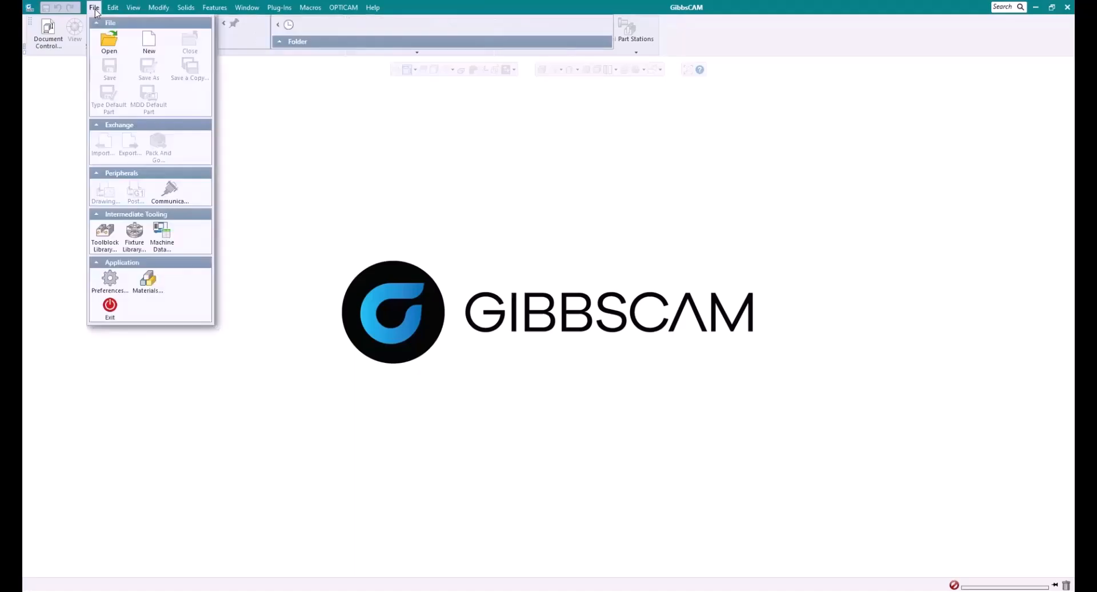
{"action": "left_click", "coordinate": [110, 280]}
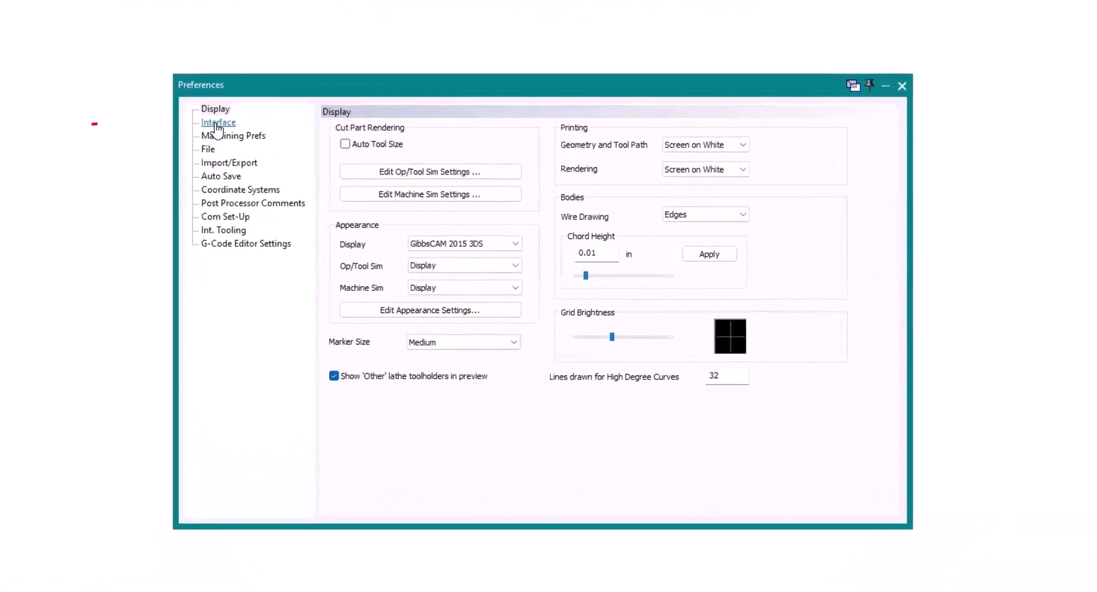
{"action": "left_click", "coordinate": [217, 125]}
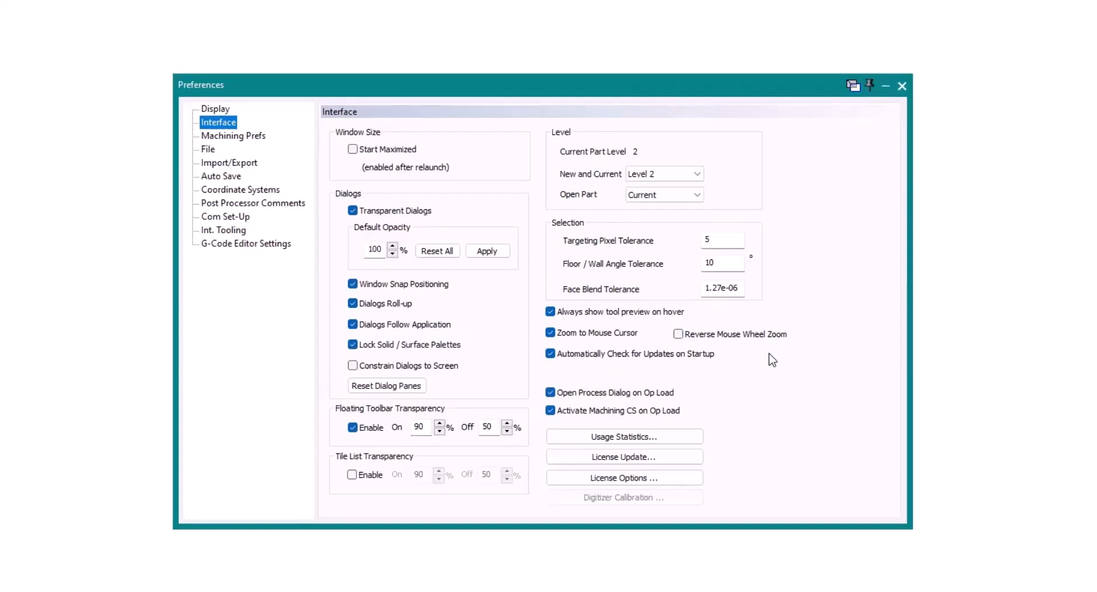
{"action": "left_click", "coordinate": [902, 85]}
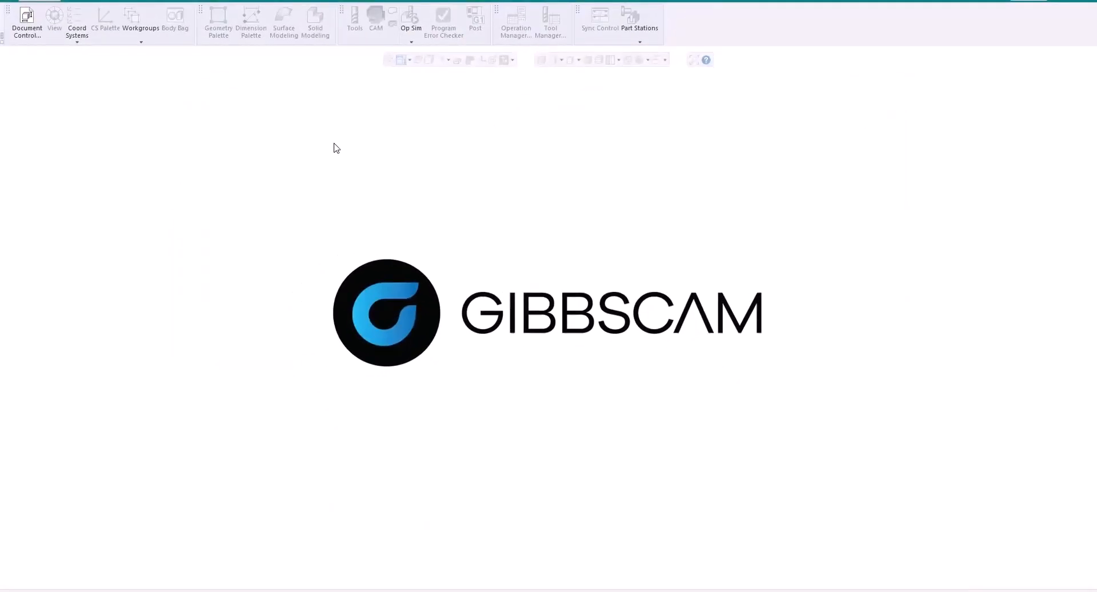
Run Help > Check For Updates and open the v24.0.60.0 download page.
{"action": "left_click", "coordinate": [372, 1]}
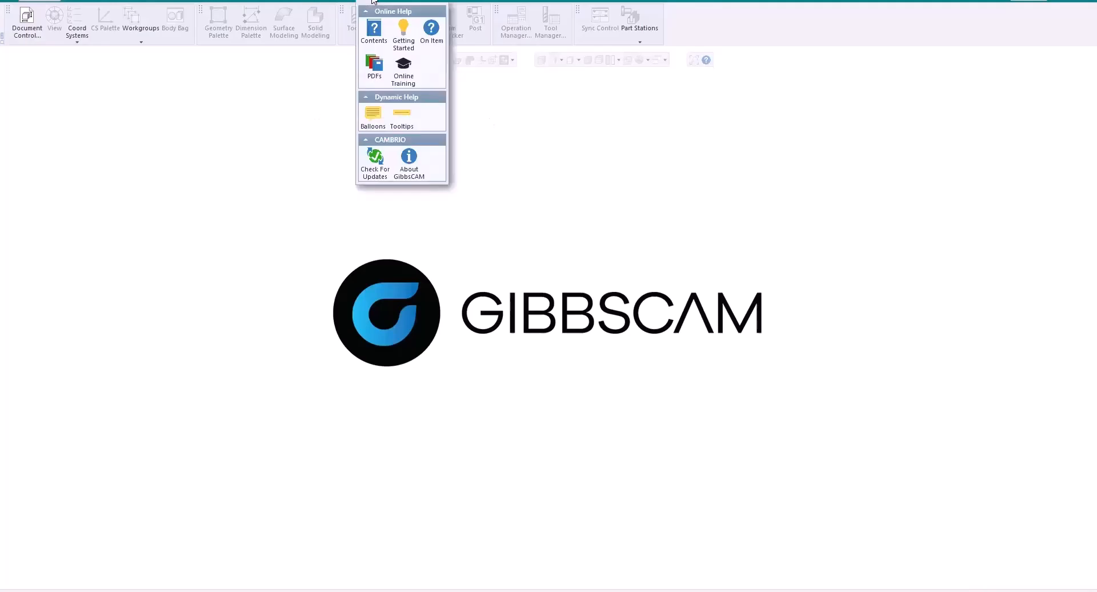
{"action": "left_click", "coordinate": [383, 173]}
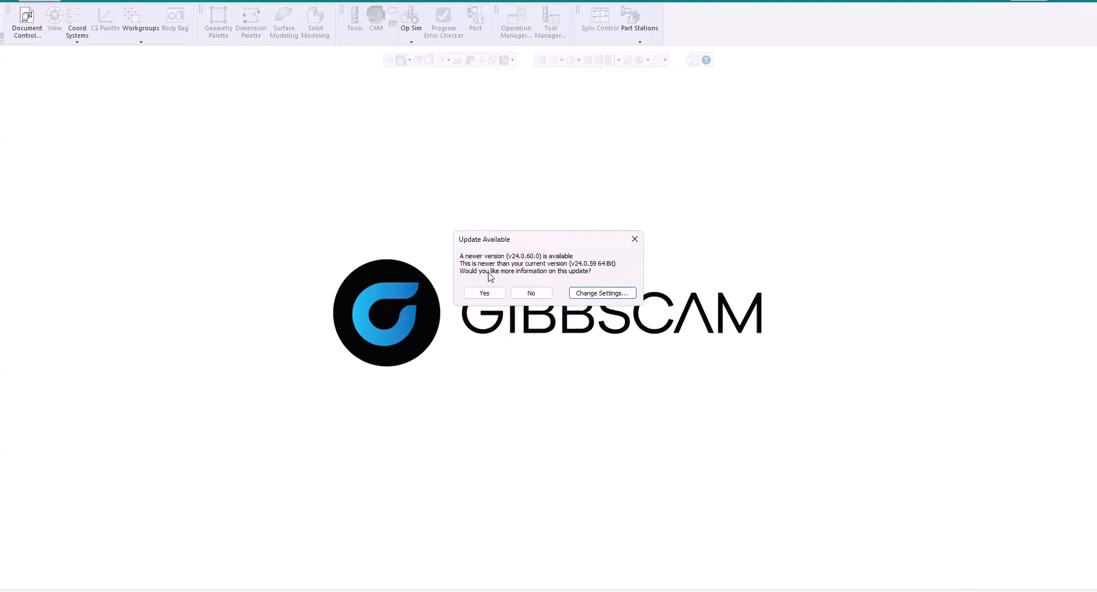
{"action": "left_click", "coordinate": [485, 319]}
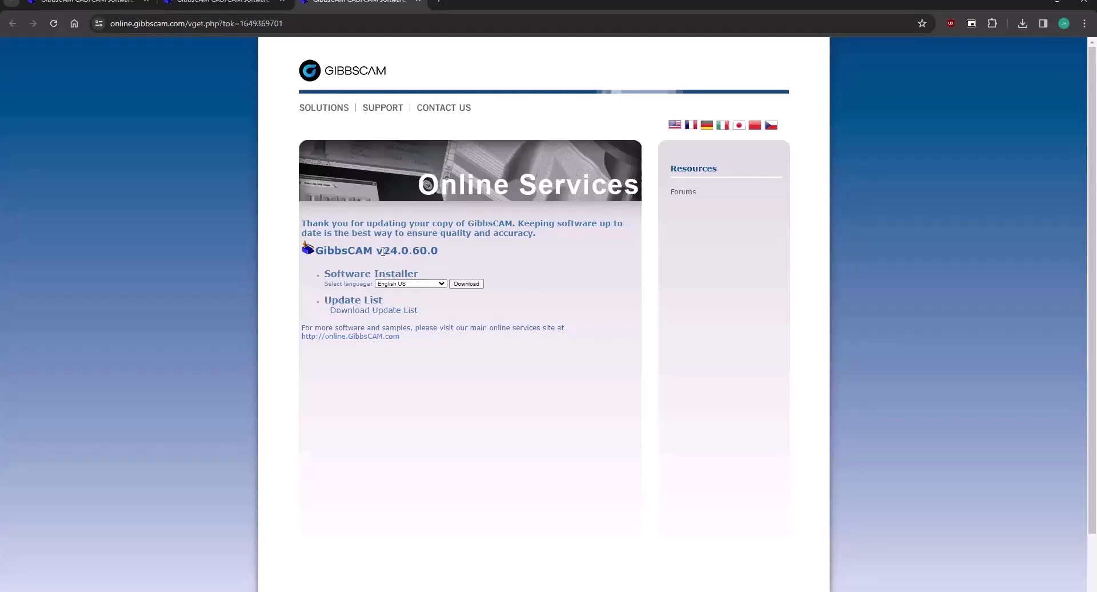
{"action": "left_click_drag", "start_coordinate": [376, 250], "coordinate": [457, 256]}
{"action": "left_click", "coordinate": [460, 253]}
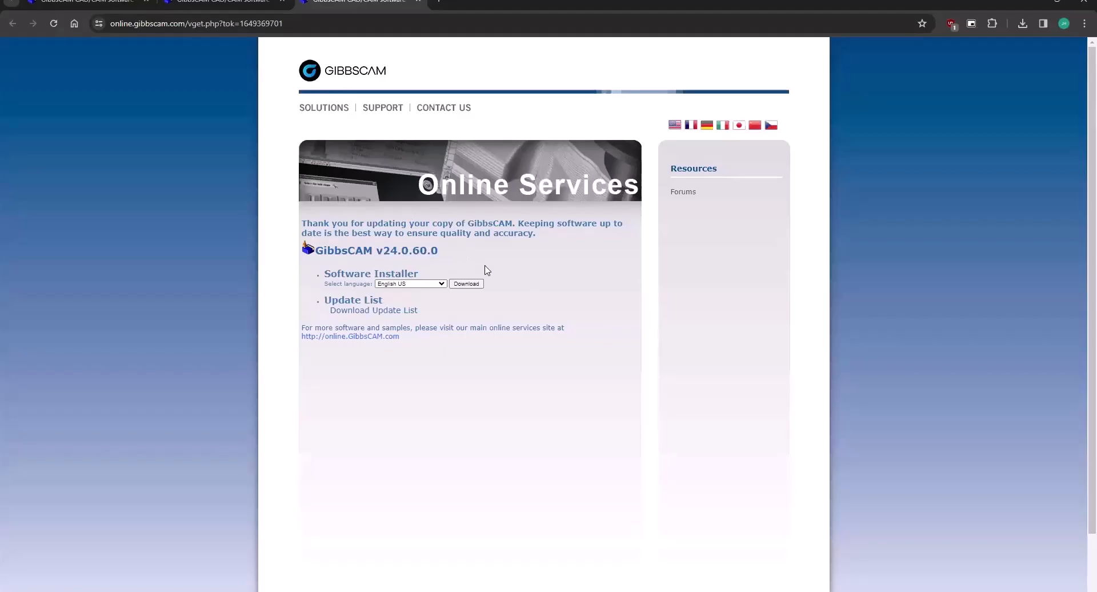